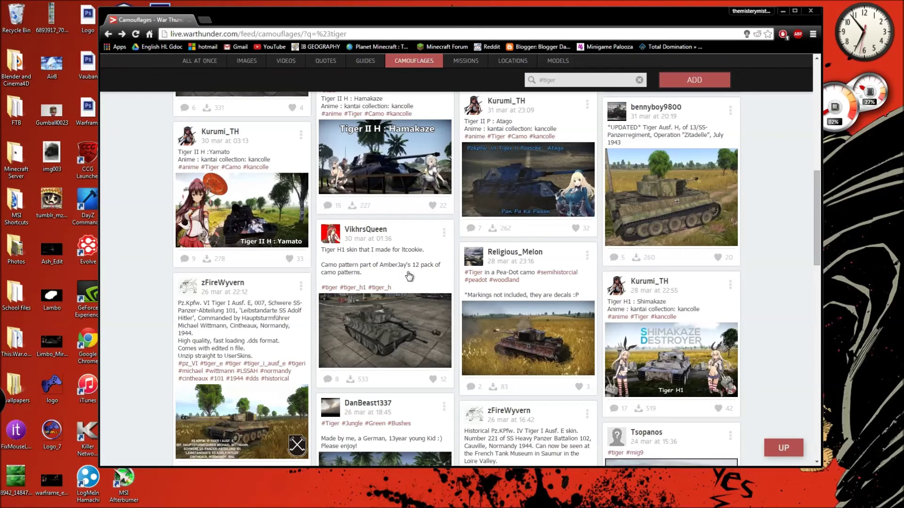
# Browse the #tiger camouflage results and open the grey-camouflage Tiger H1 skin post.
pyautogui.scroll(4, 404, 290)
pyautogui.scroll(6, 408, 301)
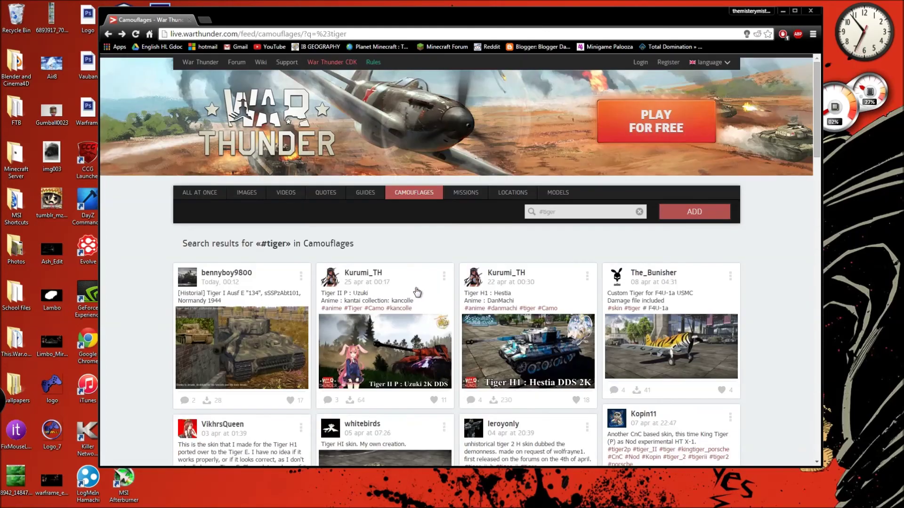
pyautogui.scroll(-7, 419, 296)
pyautogui.scroll(-5, 424, 294)
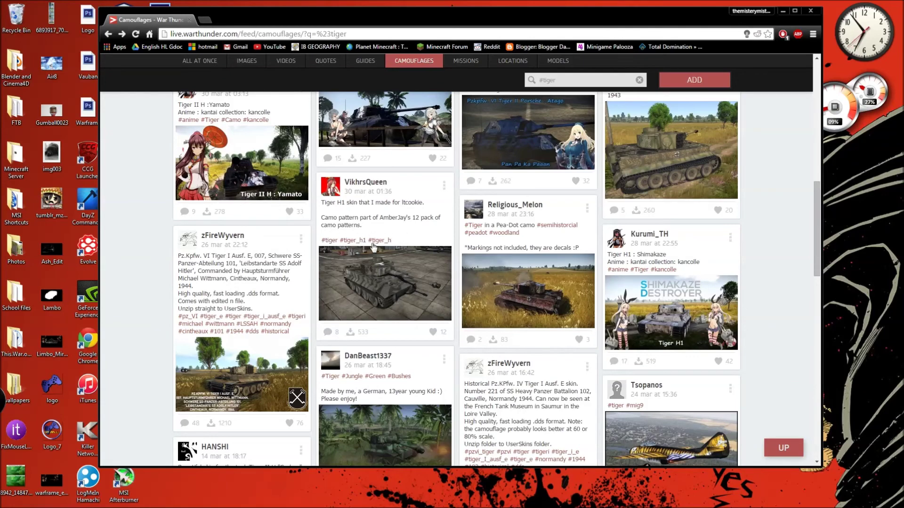
pyautogui.scroll(10, 461, 320)
pyautogui.scroll(3, 462, 320)
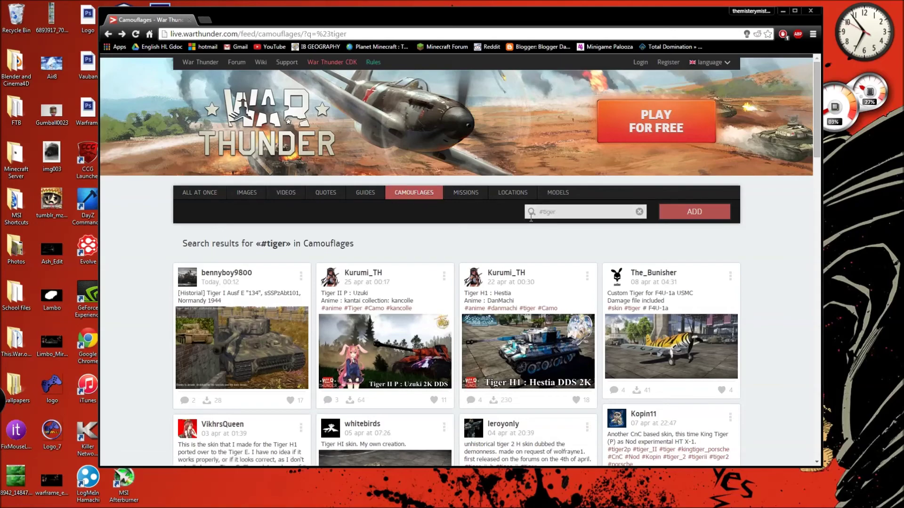
pyautogui.scroll(-10, 396, 315)
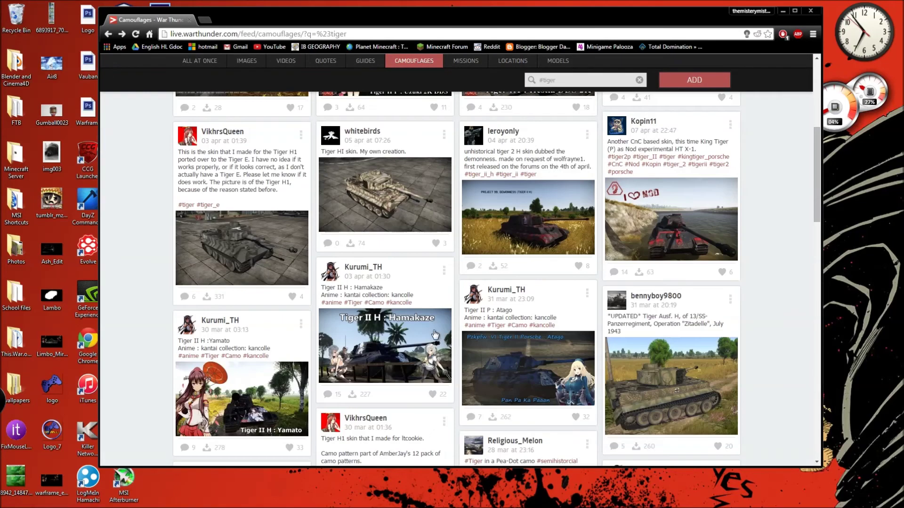
pyautogui.scroll(-2, 396, 315)
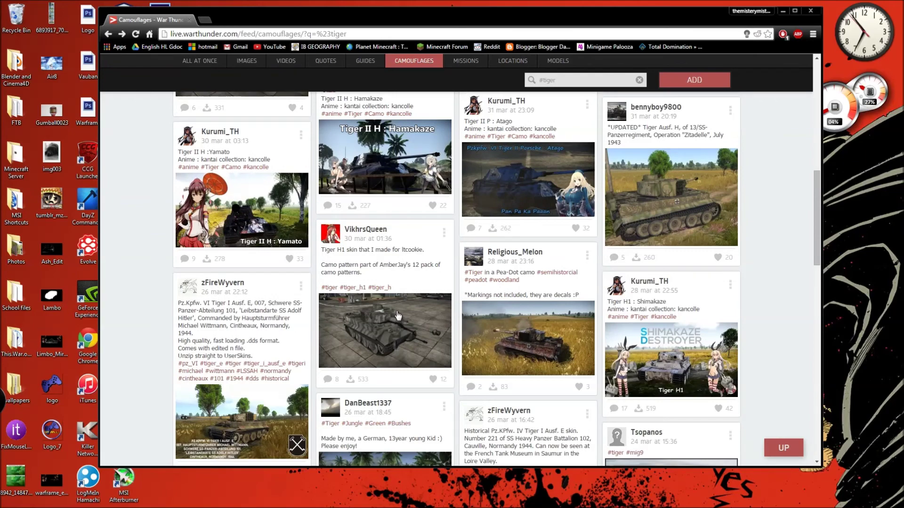
pyautogui.click(367, 330)
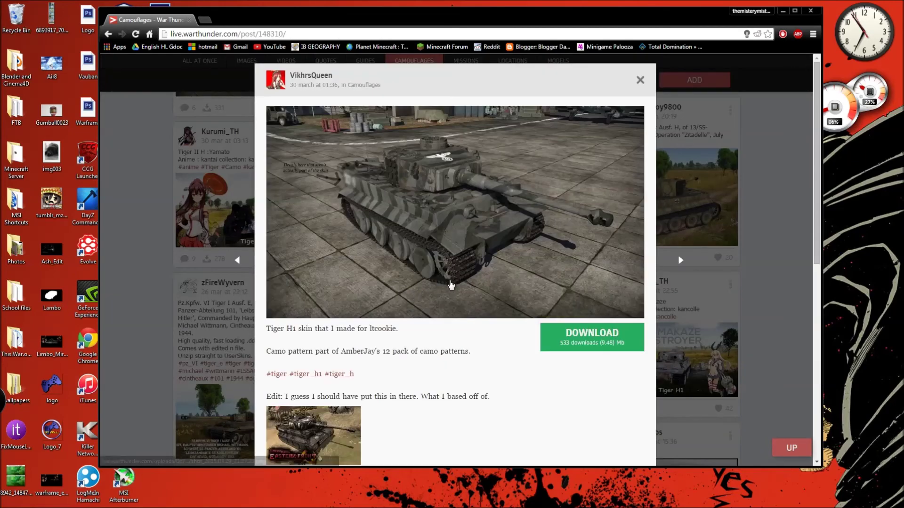
# Download the Tiger H1 skin, read through the post's description, and close the post.
pyautogui.click(591, 337)
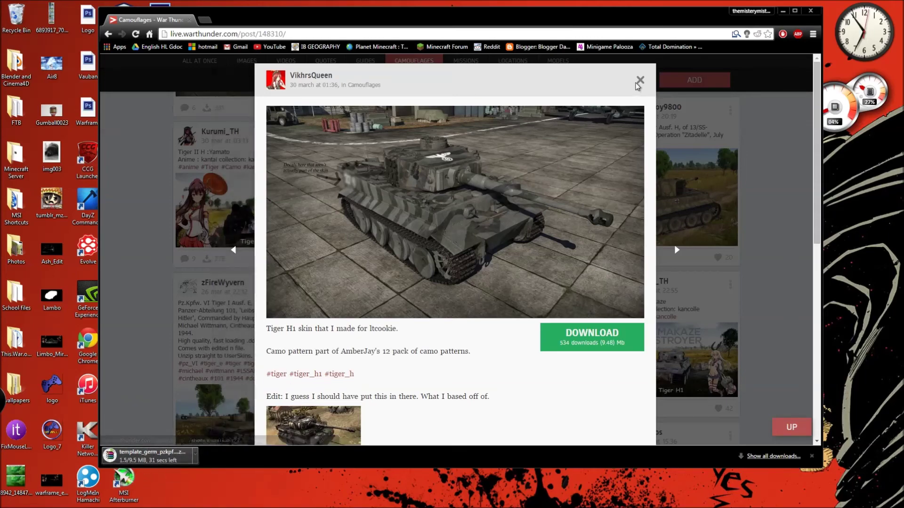
pyautogui.click(640, 80)
pyautogui.click(427, 356)
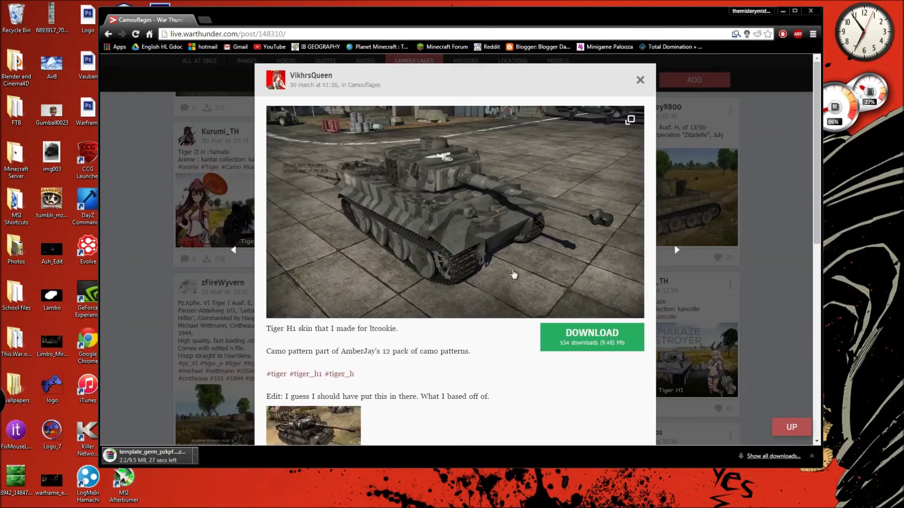
pyautogui.scroll(-4, 385, 365)
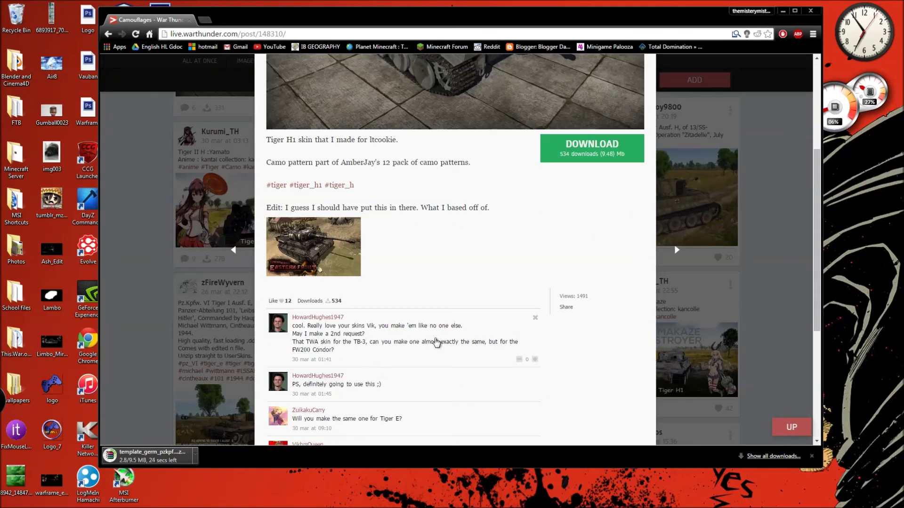
pyautogui.scroll(4, 389, 354)
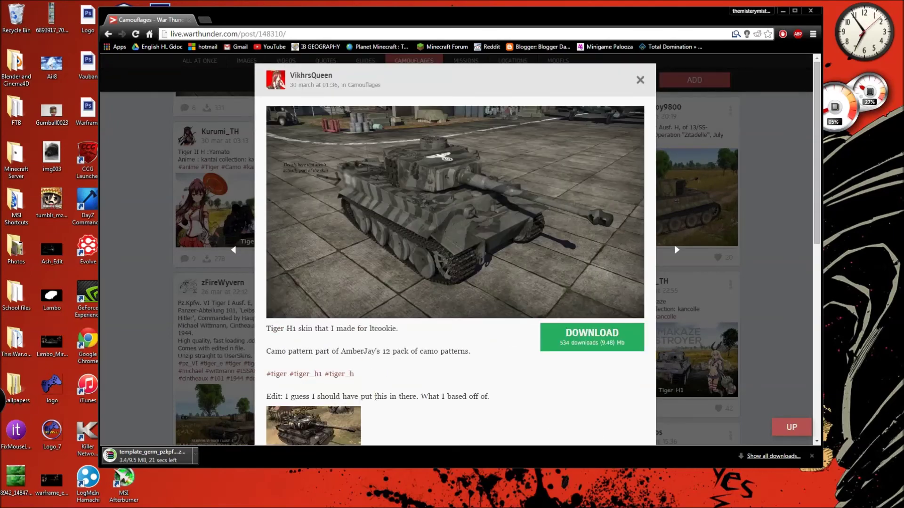
pyautogui.scroll(-1, 376, 397)
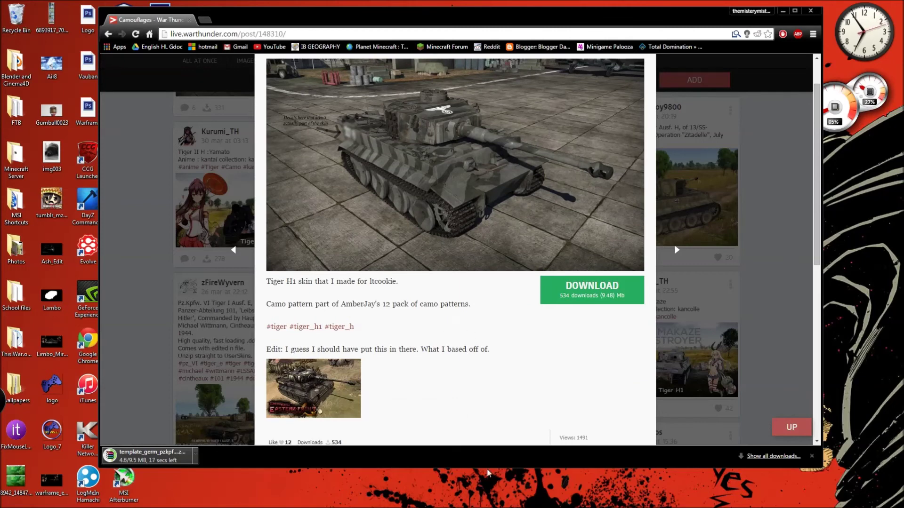
pyautogui.scroll(1, 473, 414)
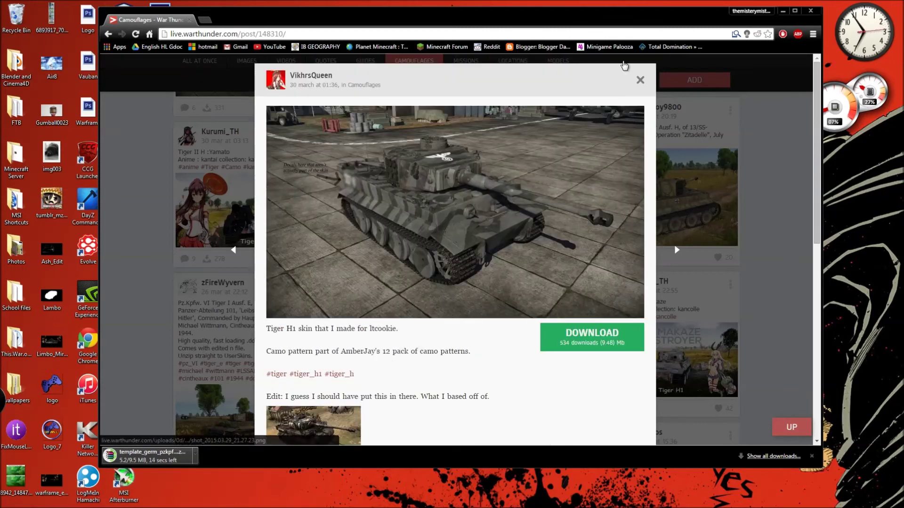
pyautogui.click(638, 81)
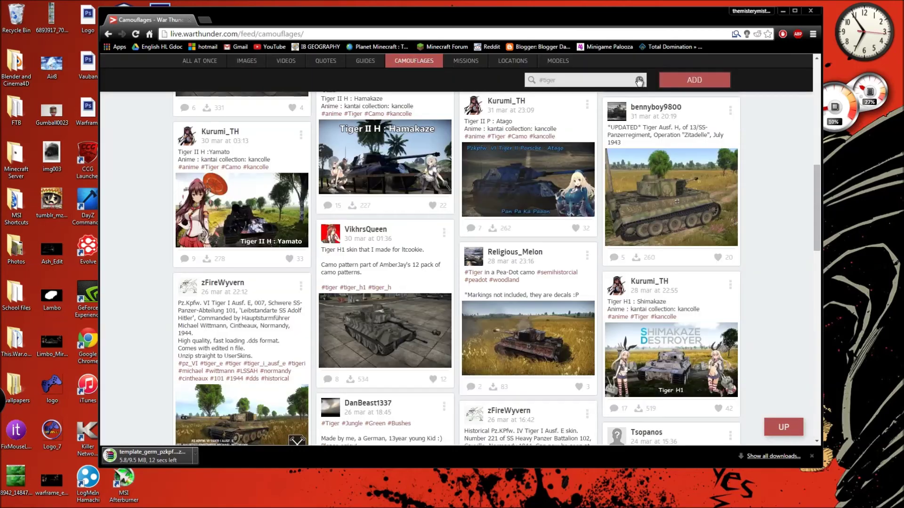
# Open Windows Explorer from the taskbar and position its window over the browser.
pyautogui.moveTo(193, 507)
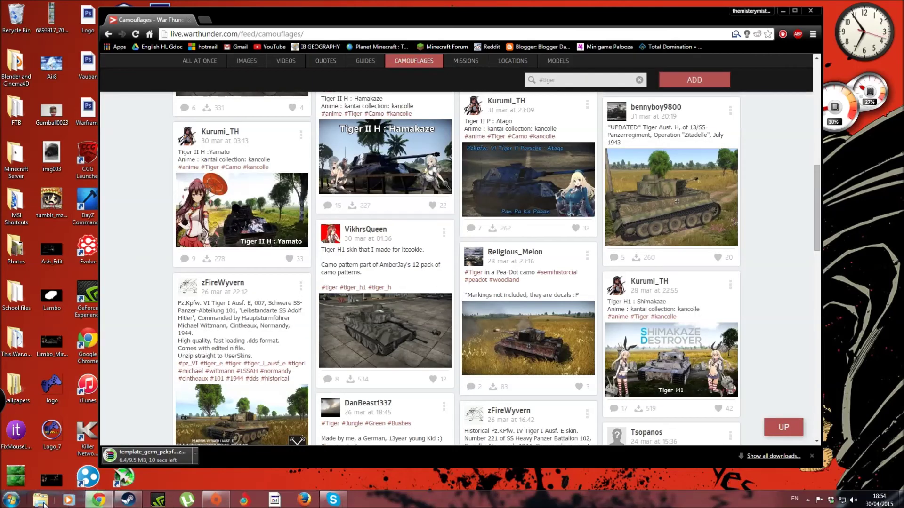
pyautogui.click(42, 501)
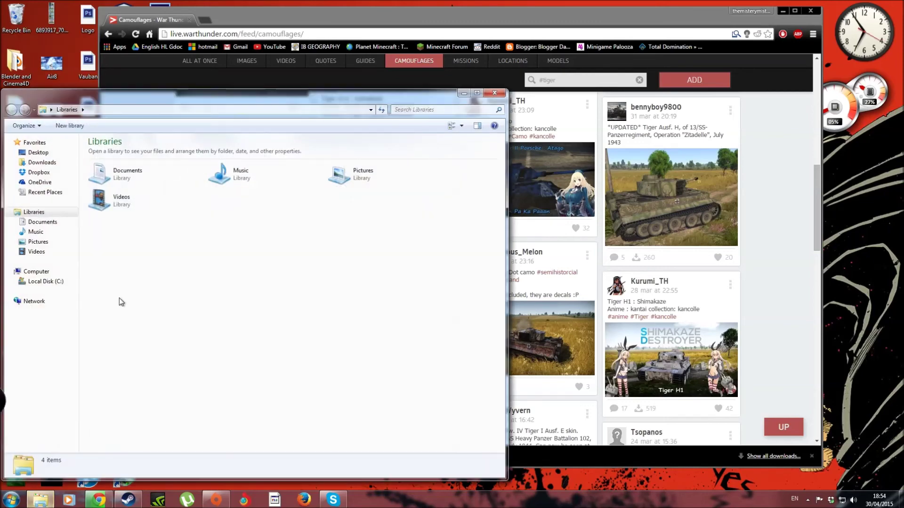
pyautogui.moveTo(207, 94); pyautogui.dragTo(324, 77)
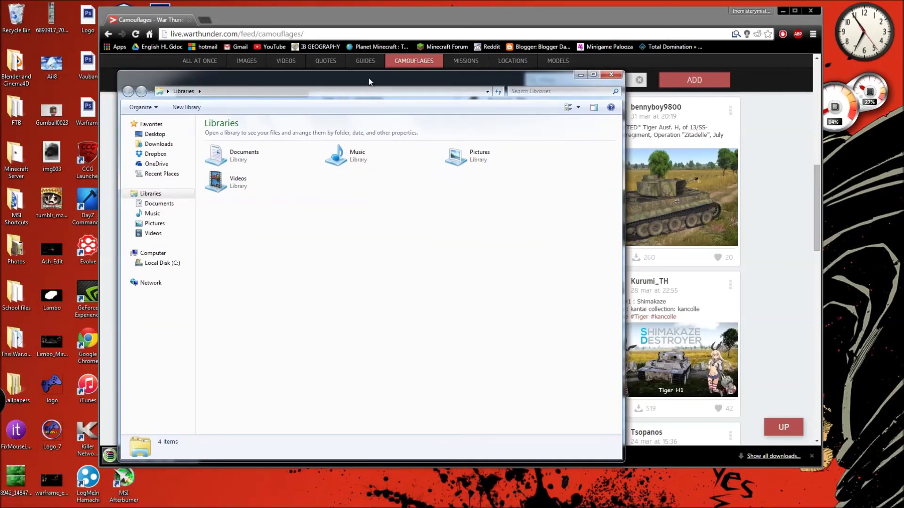
pyautogui.moveTo(370, 82); pyautogui.dragTo(419, 56)
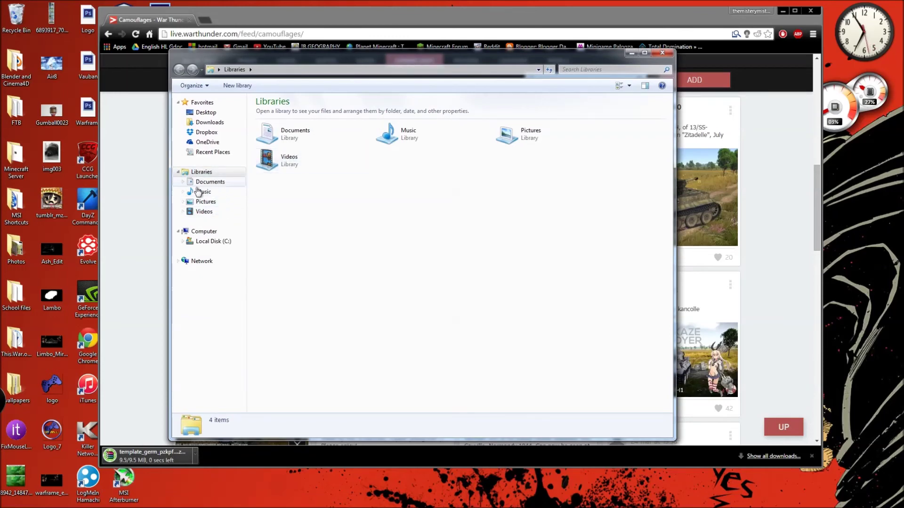
# Navigate to C:\Program Files (x86)\Steam.
pyautogui.click(202, 241)
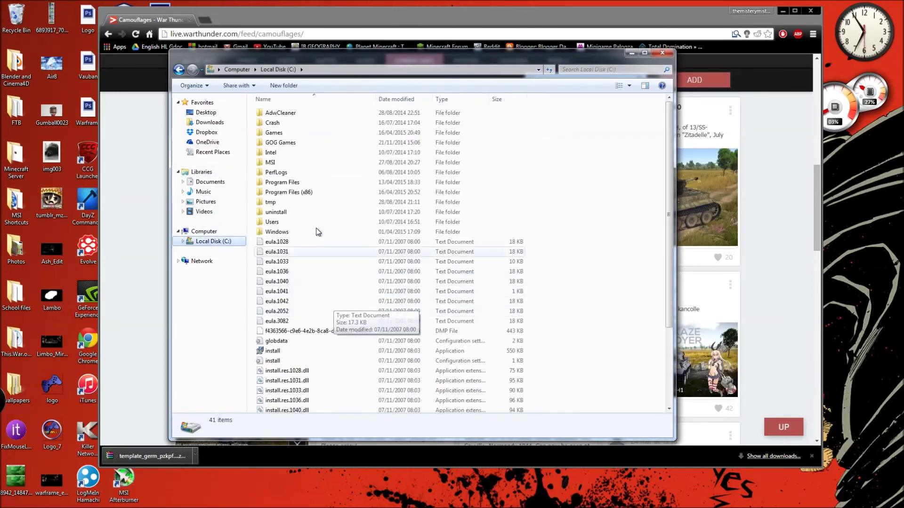
pyautogui.doubleClick(300, 193)
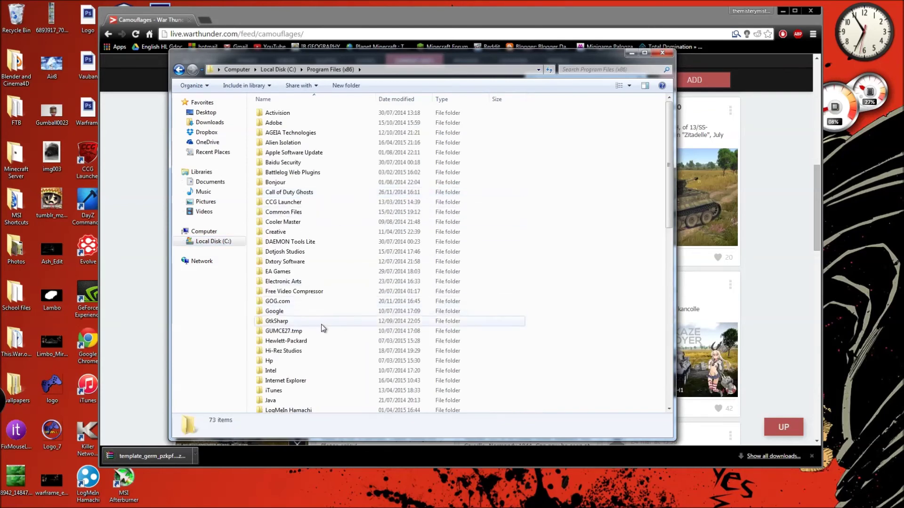
pyautogui.scroll(-6, 323, 341)
pyautogui.scroll(-8, 326, 338)
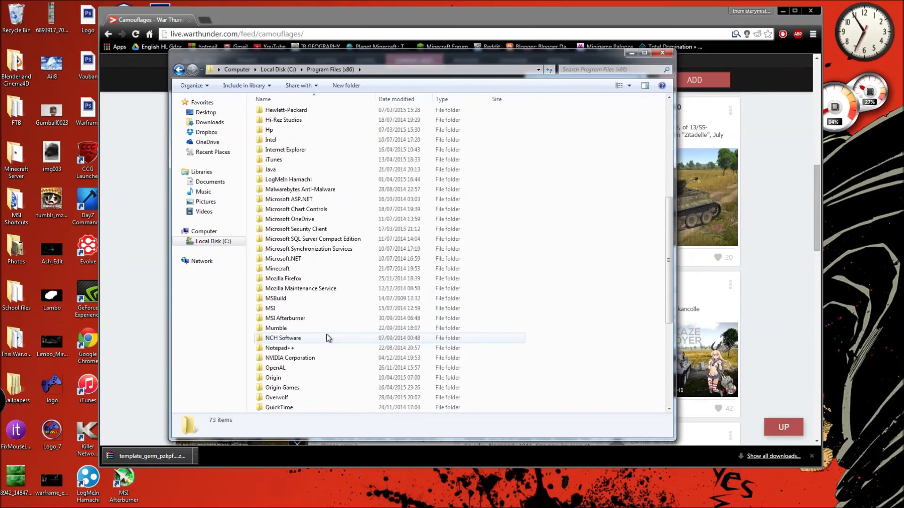
pyautogui.doubleClick(306, 312)
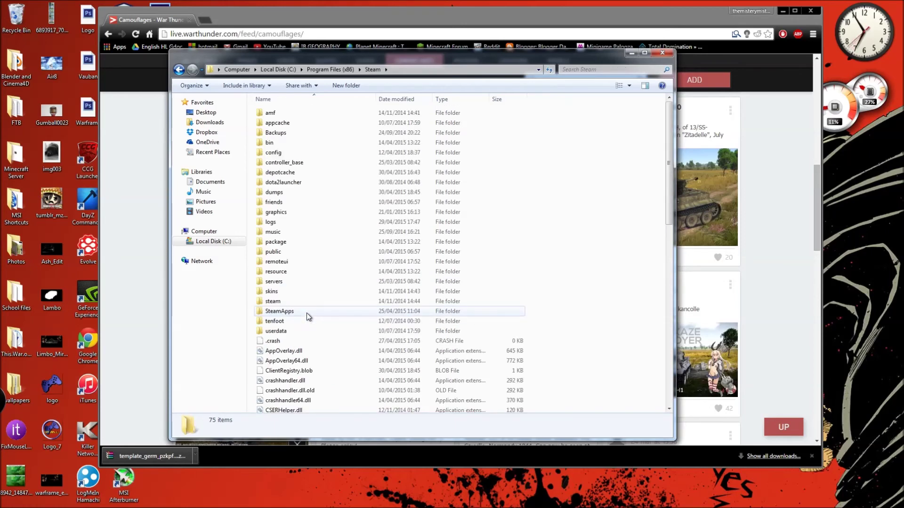
# Go through SteamApps and common into the War Thunder game folder.
pyautogui.doubleClick(278, 312)
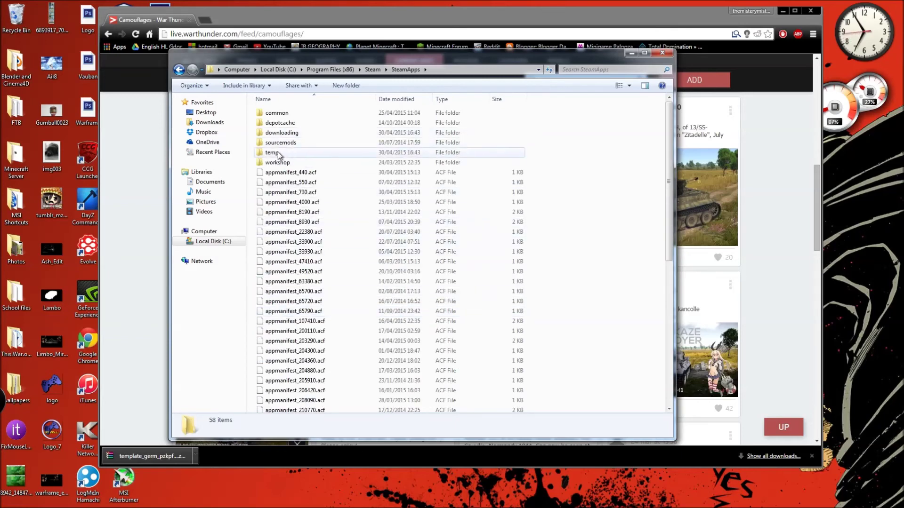
pyautogui.press('BackSpace')
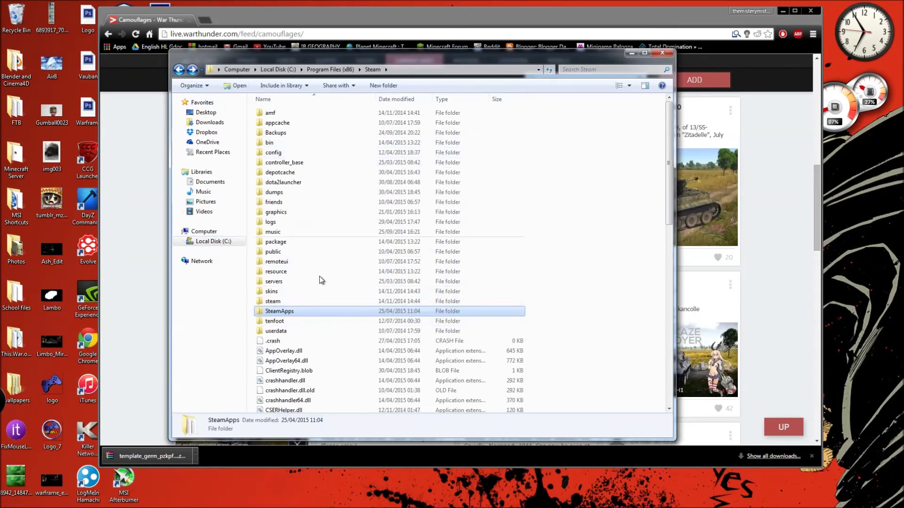
pyautogui.doubleClick(295, 312)
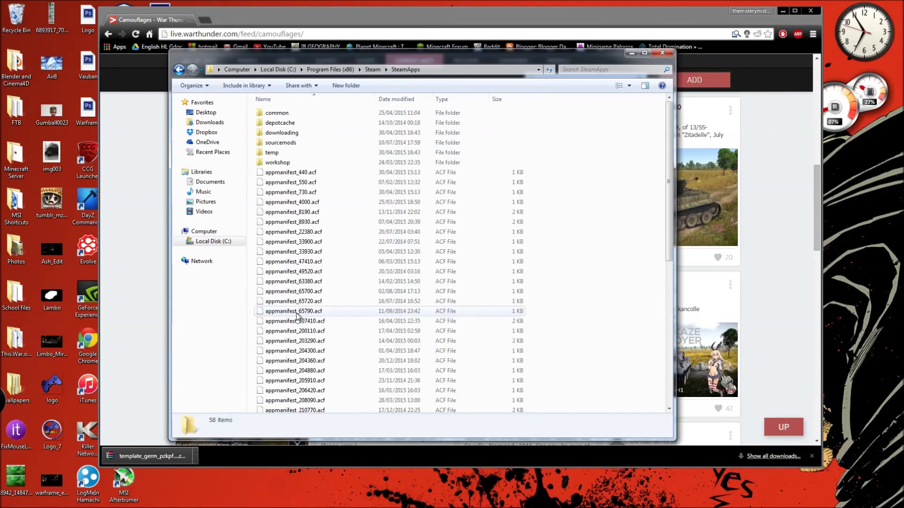
pyautogui.doubleClick(309, 115)
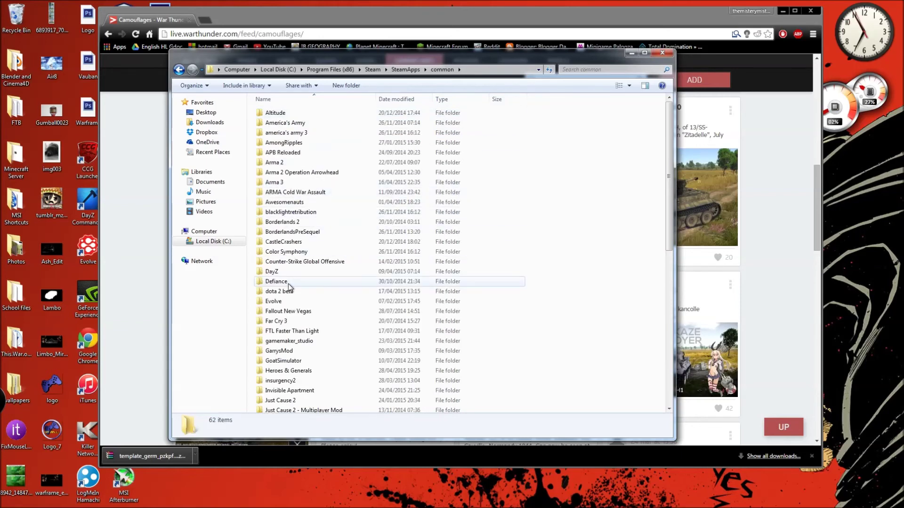
pyautogui.scroll(-6, 329, 276)
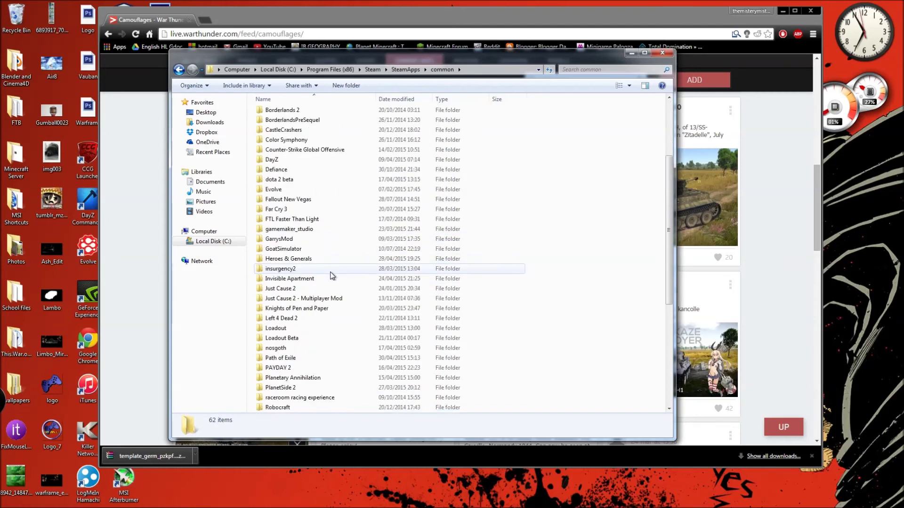
pyautogui.scroll(-5, 329, 275)
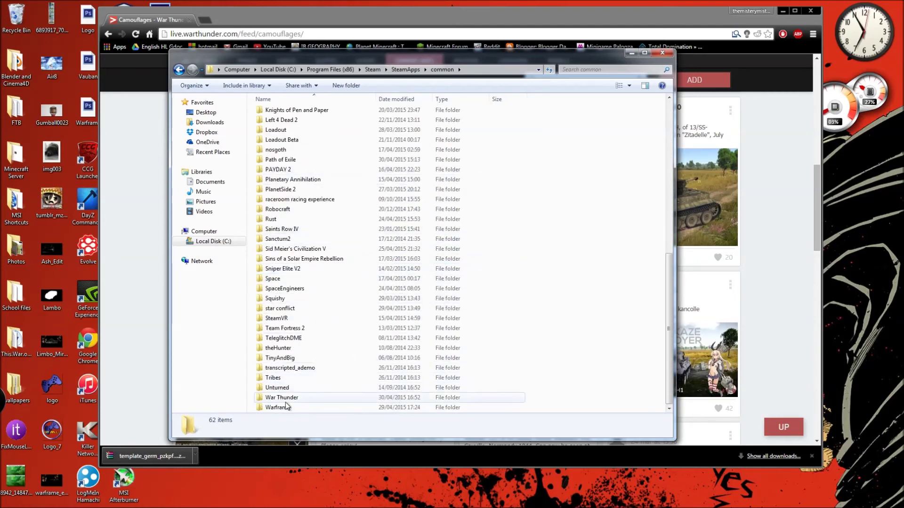
pyautogui.moveTo(287, 404)
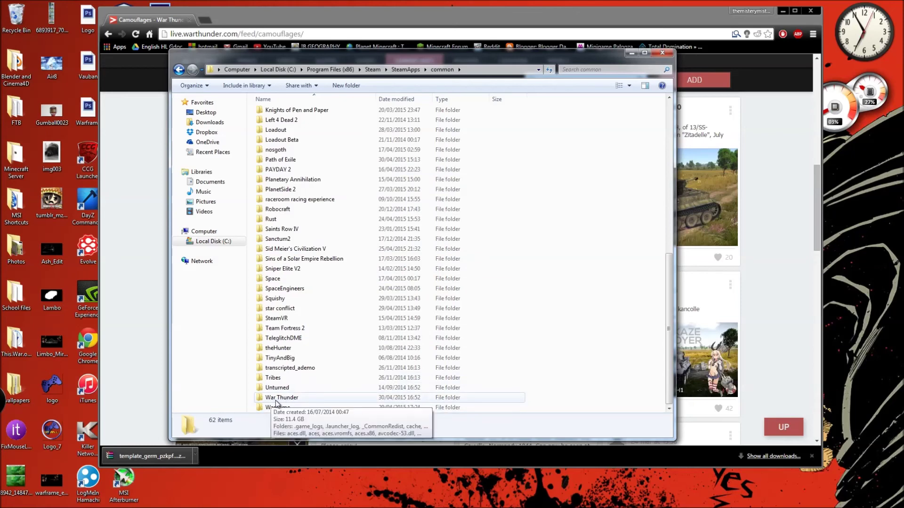
pyautogui.doubleClick(292, 398)
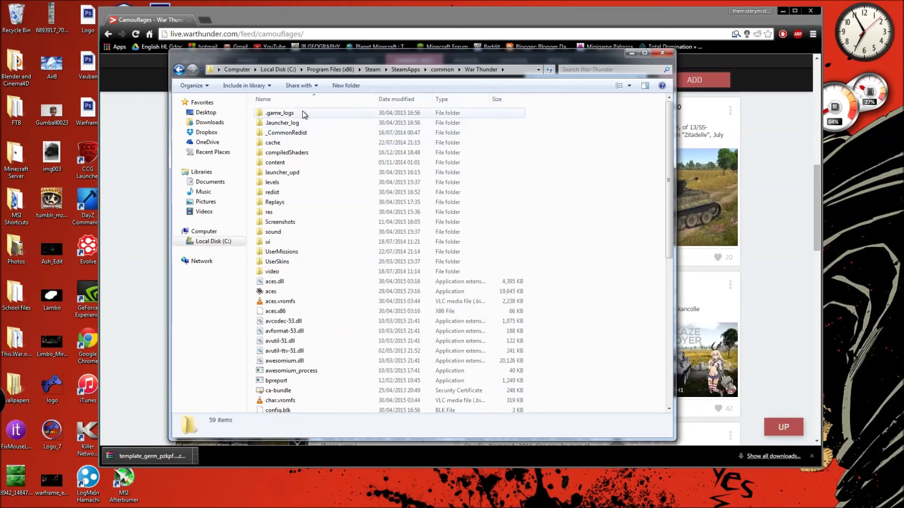
# Open UserSkins and marquee-select its nine template skin folders.
pyautogui.moveTo(296, 265)
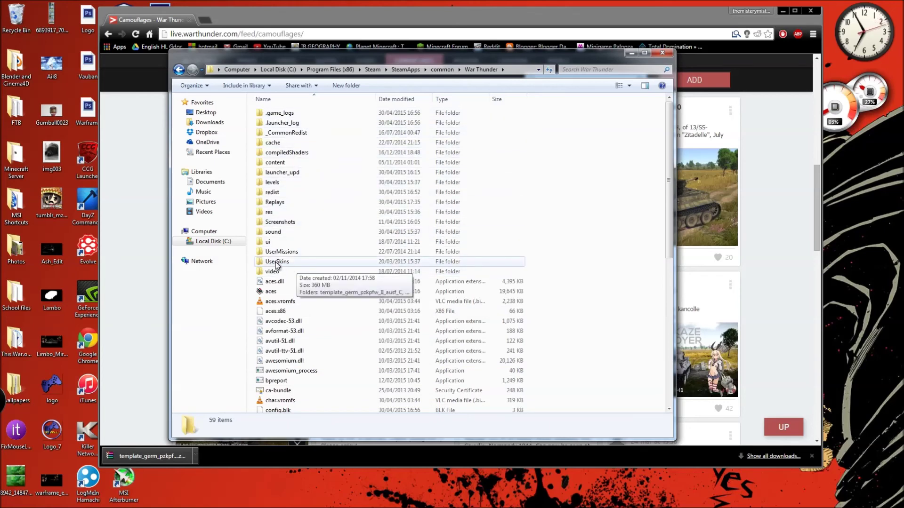
pyautogui.doubleClick(277, 261)
pyautogui.moveTo(347, 259); pyautogui.dragTo(290, 102)
pyautogui.click(336, 257)
pyautogui.moveTo(383, 275); pyautogui.dragTo(275, 106)
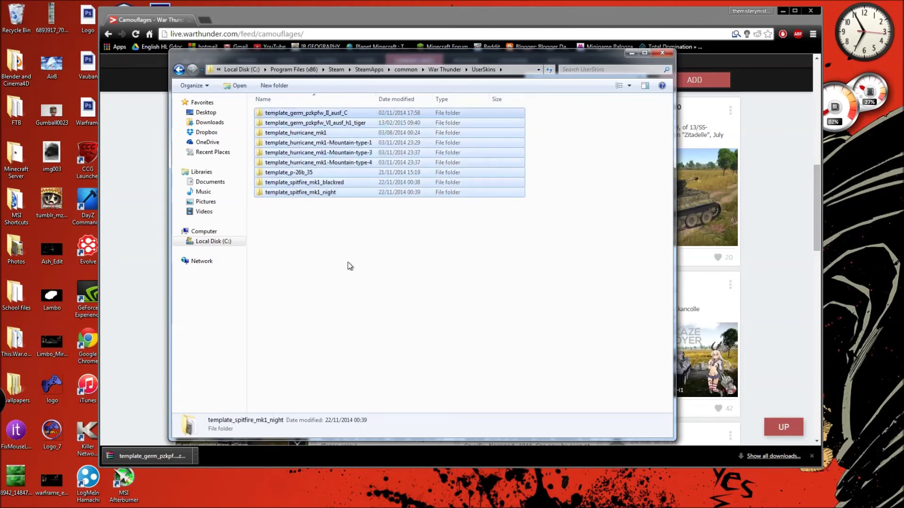
# Deselect the template folders and move the UserSkins window up and to the right.
pyautogui.click(320, 221)
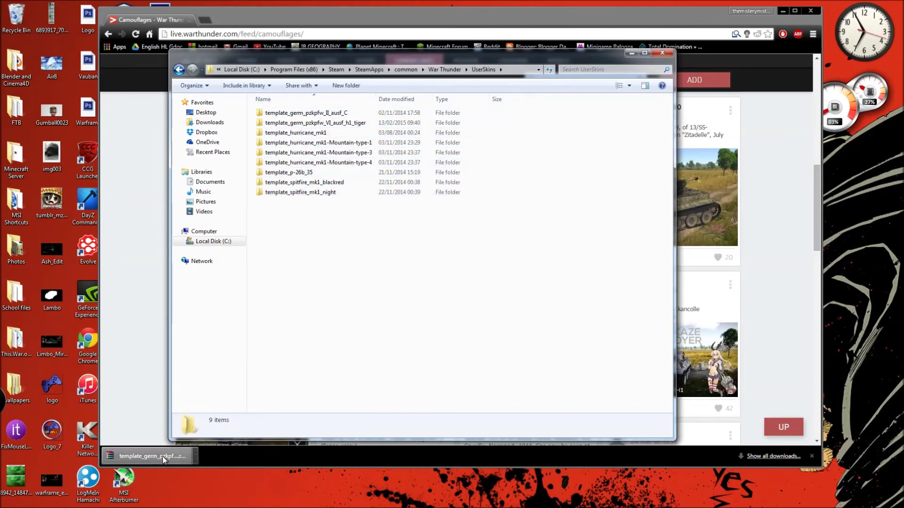
pyautogui.moveTo(292, 53); pyautogui.dragTo(424, 24)
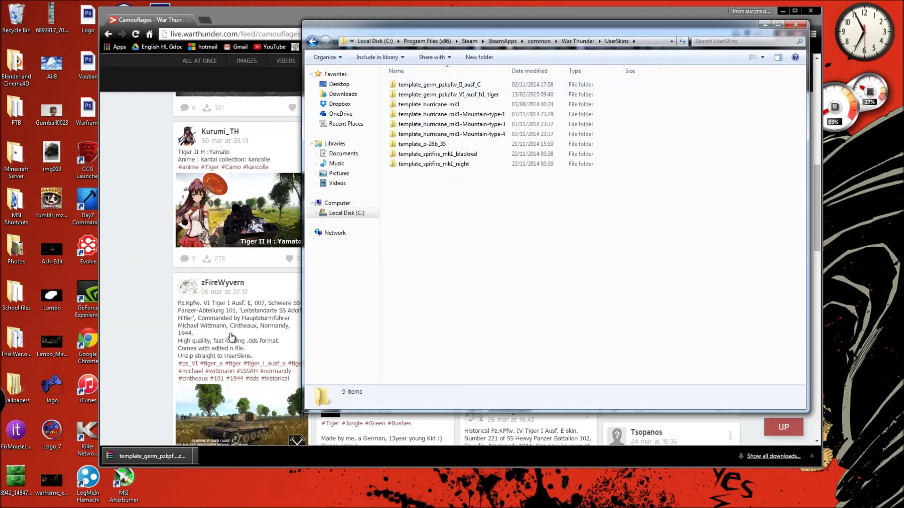
# Open template_germ_pzkpfw_VI_ausf_h1_tiger.zip in WinRAR, dismiss the licence reminder, then return to UserSkins.
pyautogui.click(135, 455)
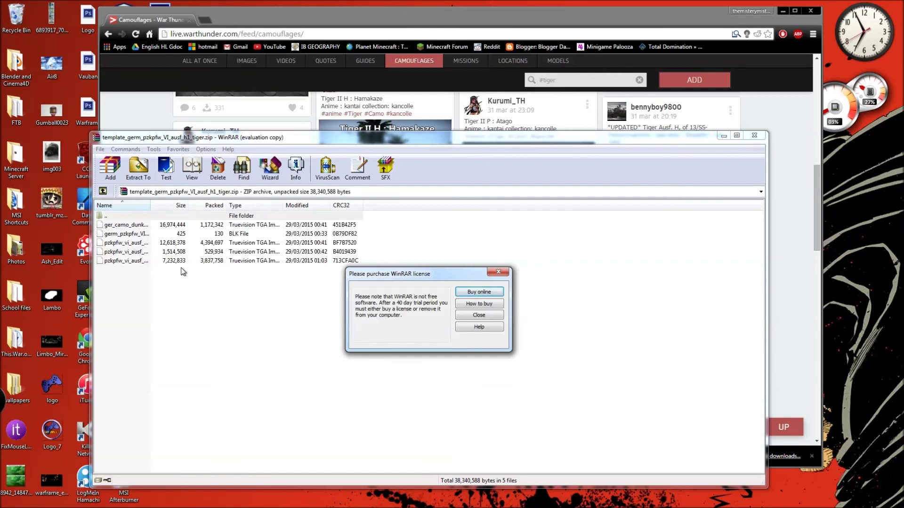
pyautogui.click(492, 271)
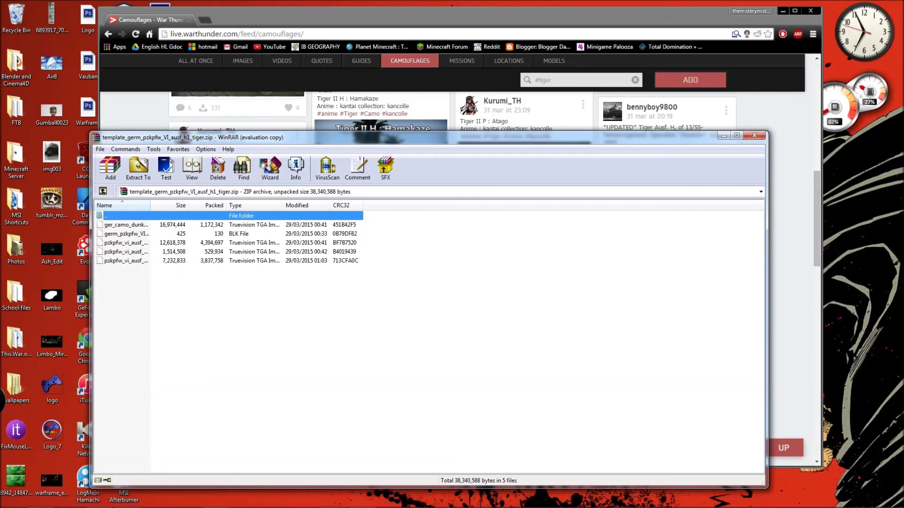
pyautogui.click(43, 499)
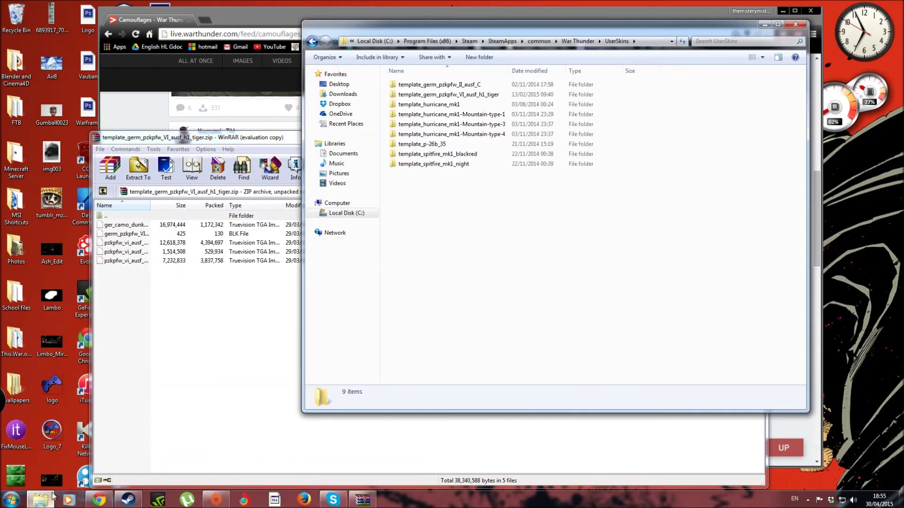
pyautogui.doubleClick(437, 145)
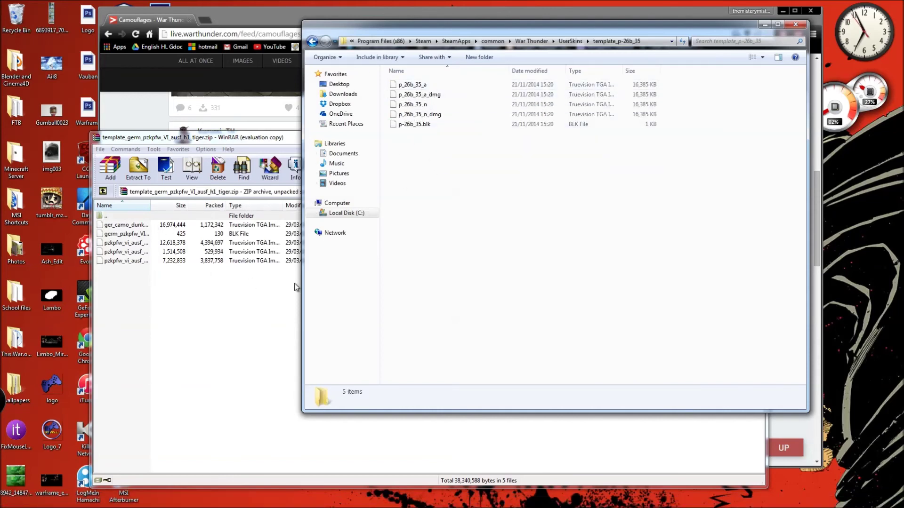
pyautogui.click(313, 42)
pyautogui.rightClick(444, 218)
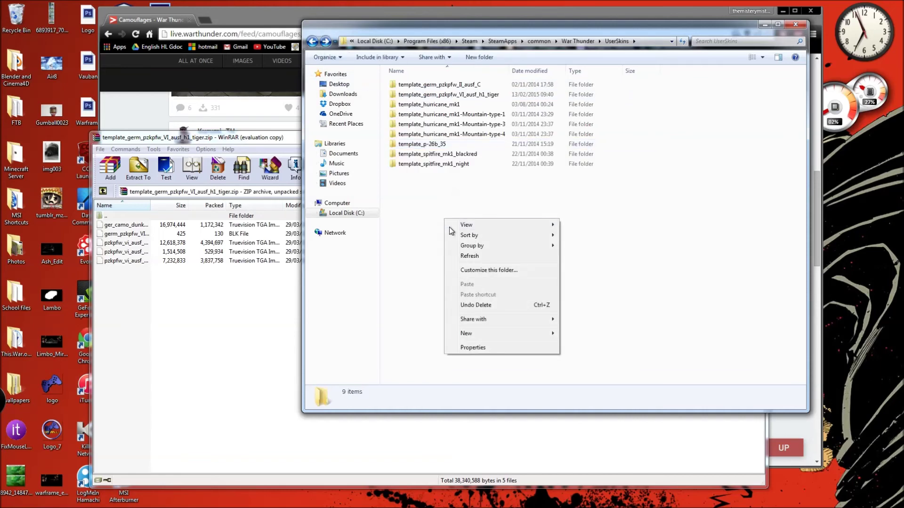
pyautogui.click(403, 258)
pyautogui.click(245, 191)
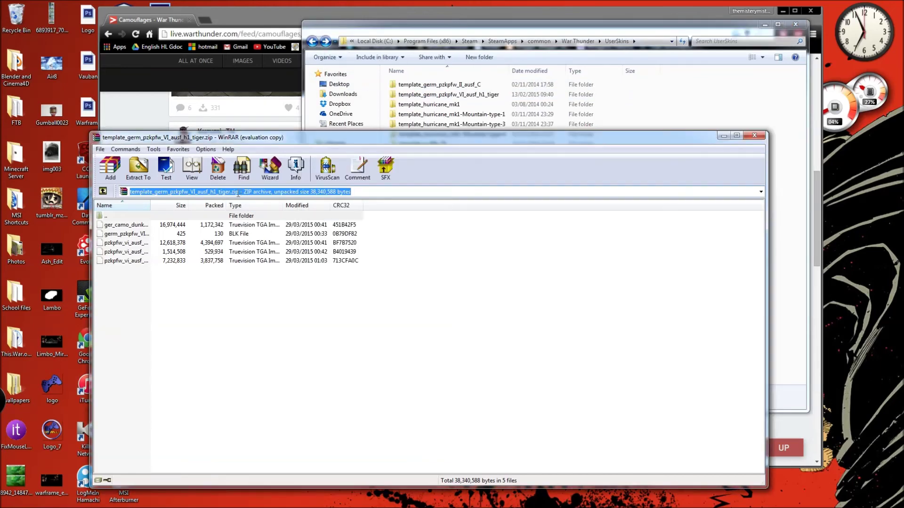
pyautogui.click(236, 193)
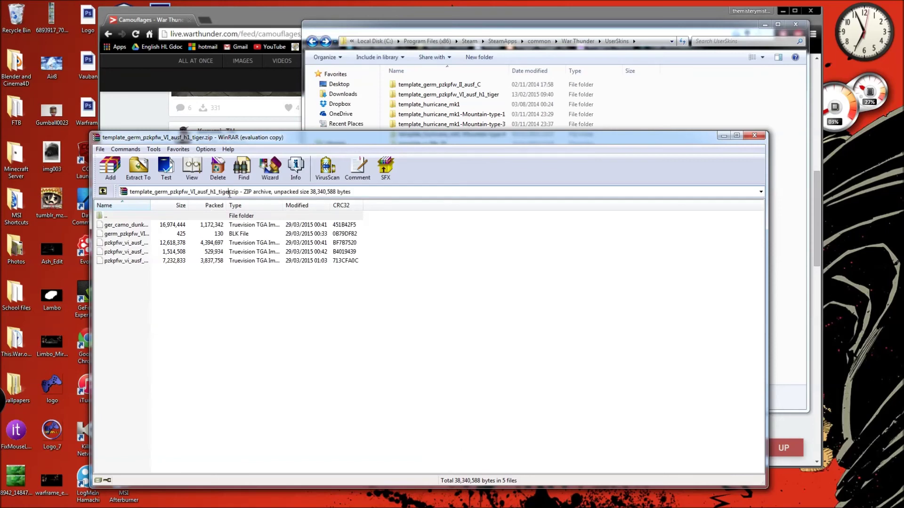
pyautogui.moveTo(230, 191); pyautogui.dragTo(113, 192)
pyautogui.hotkey('ctrl', 'c')
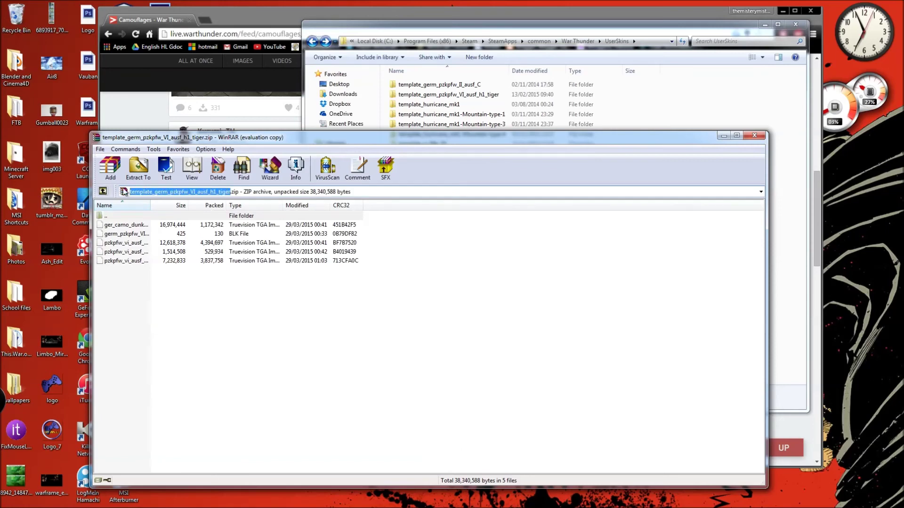
pyautogui.click(630, 135)
pyautogui.rightClick(468, 220)
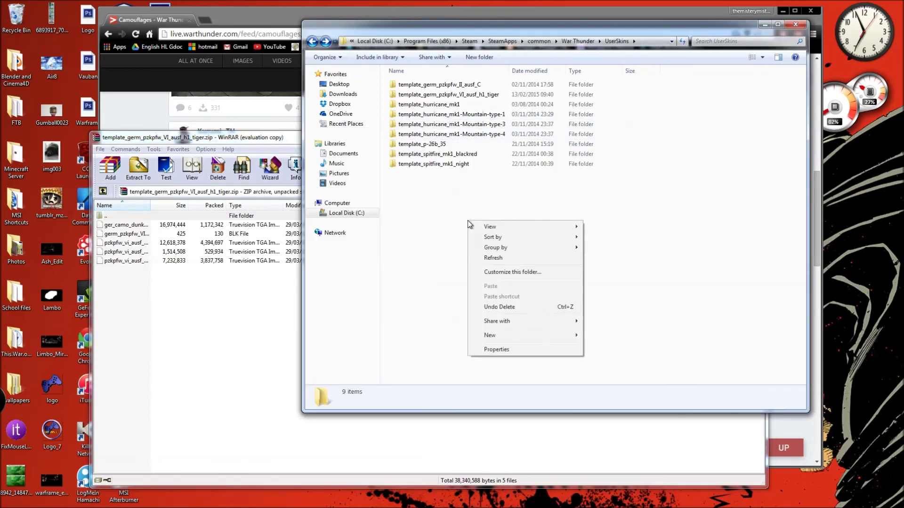
pyautogui.moveTo(498, 334)
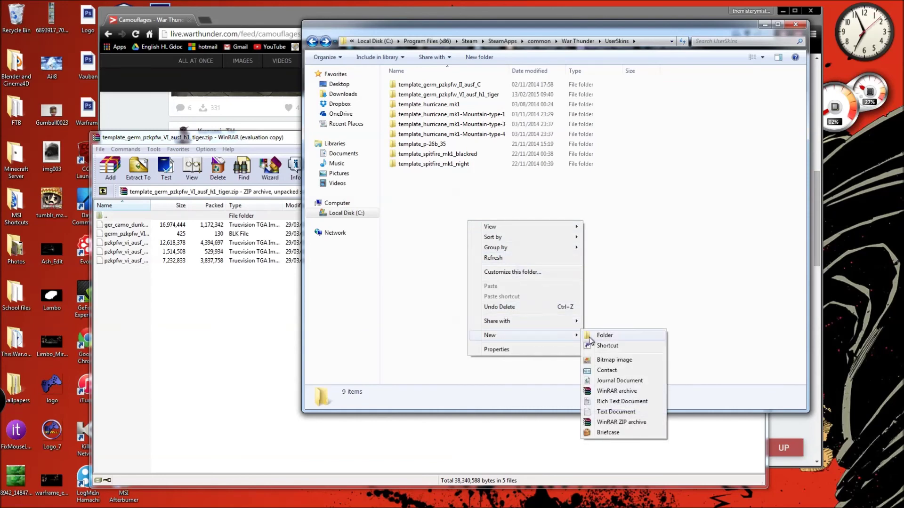
pyautogui.click(589, 335)
pyautogui.hotkey('ctrl', 'v')
pyautogui.press('Return')
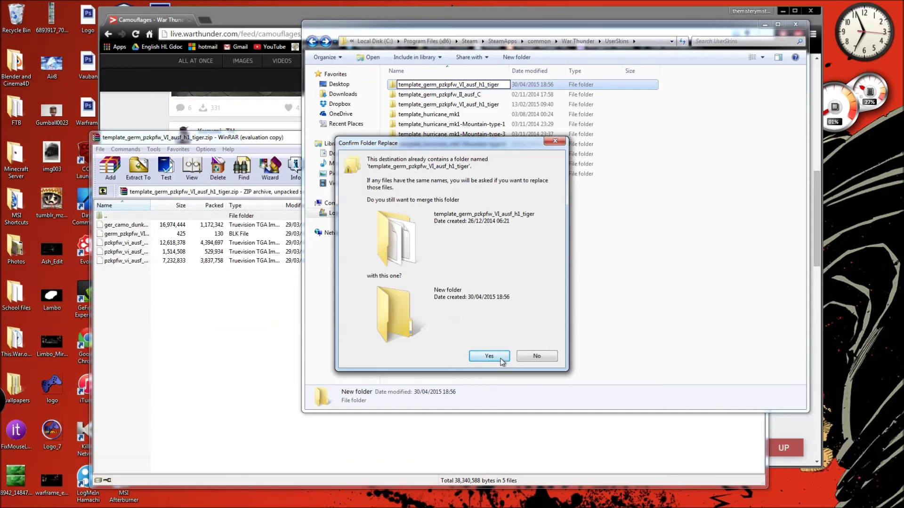
pyautogui.click(537, 359)
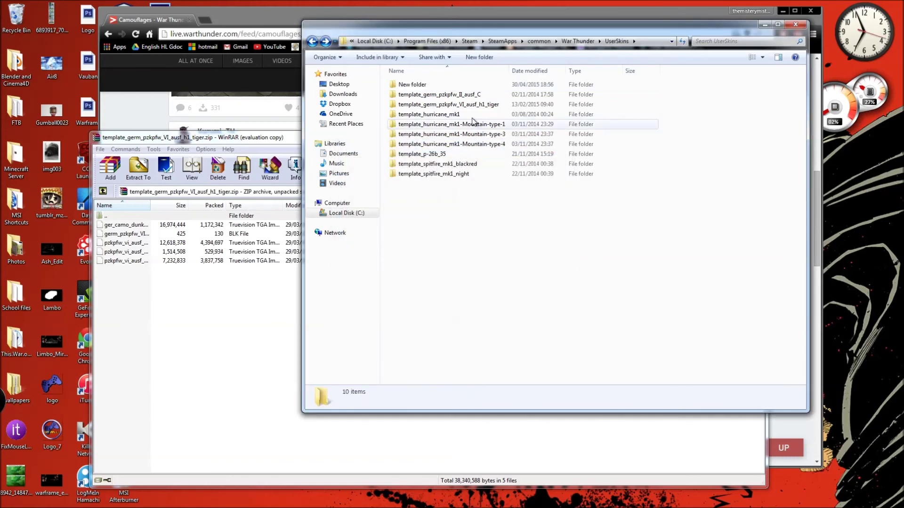
pyautogui.moveTo(413, 88); pyautogui.dragTo(20, 67)
pyautogui.click(436, 216)
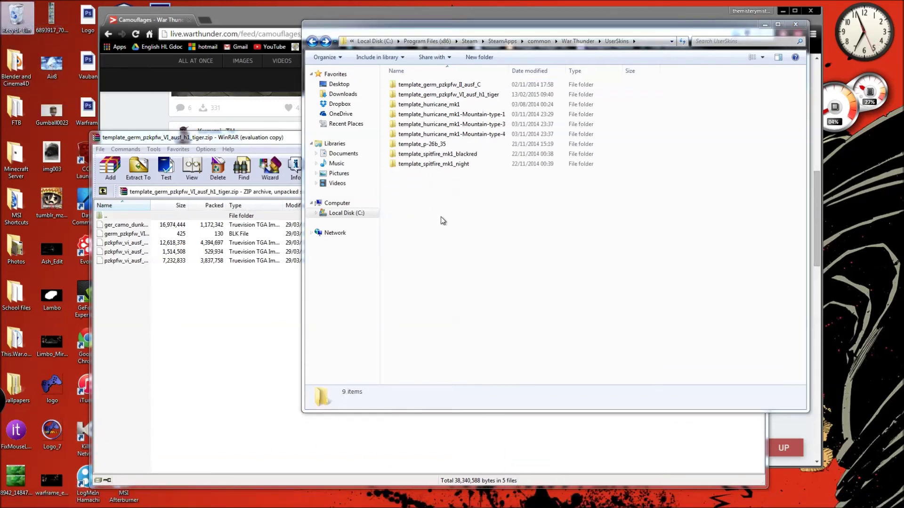
# Create a new folder named 'Tiger Skin' in UserSkins.
pyautogui.rightClick(445, 196)
pyautogui.moveTo(487, 312)
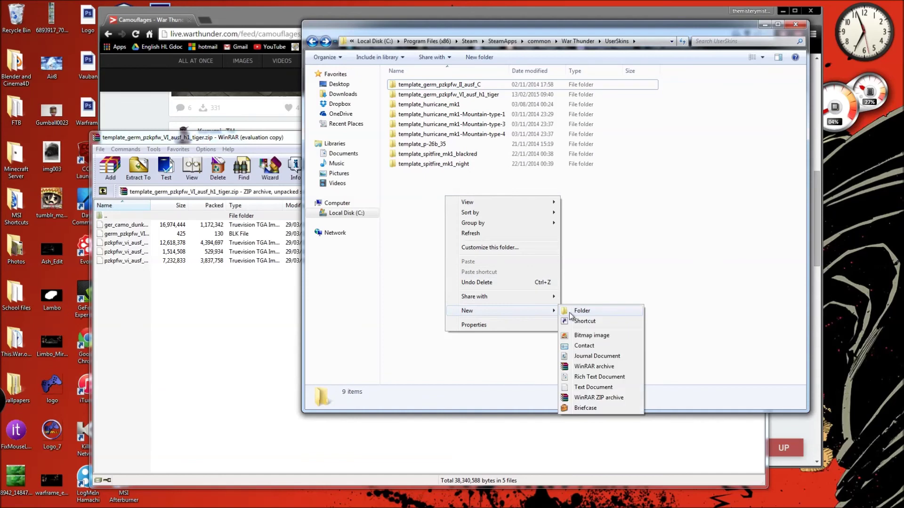
pyautogui.click(593, 309)
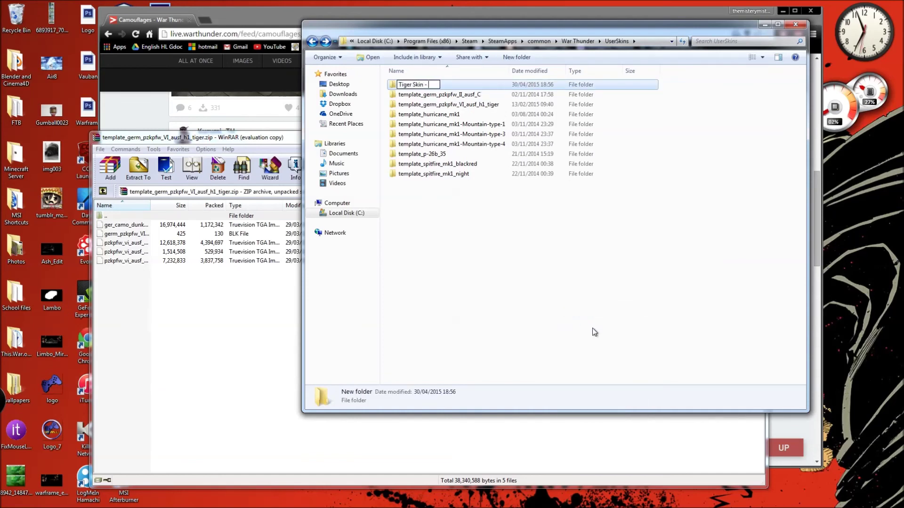
# Check the skin post for the author's username, rename the folder 'Tiger Skin -' plus that username, and close Chrome.
pyautogui.click(188, 120)
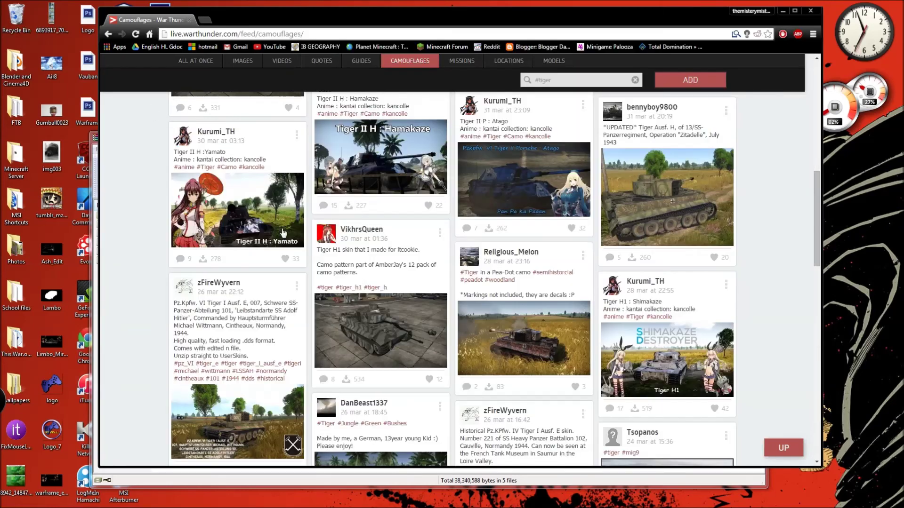
pyautogui.click(383, 347)
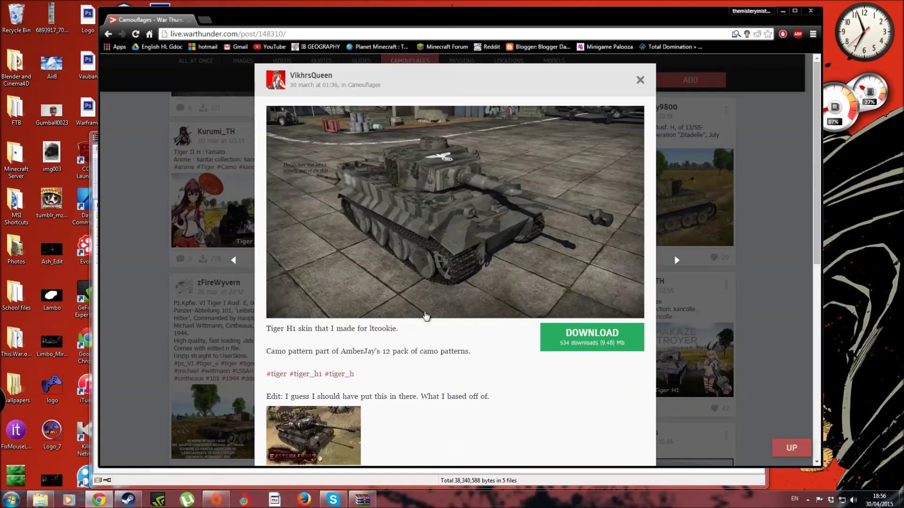
pyautogui.click(41, 499)
pyautogui.rightClick(437, 174)
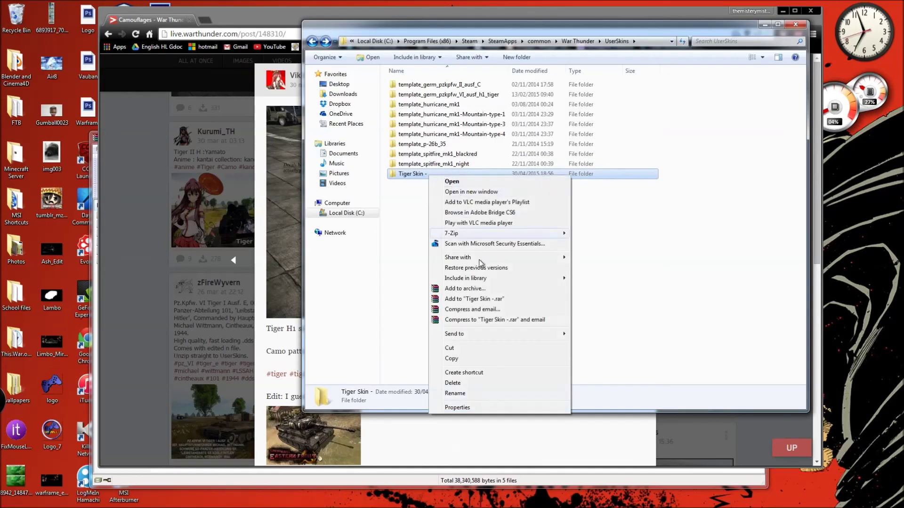
pyautogui.click(473, 393)
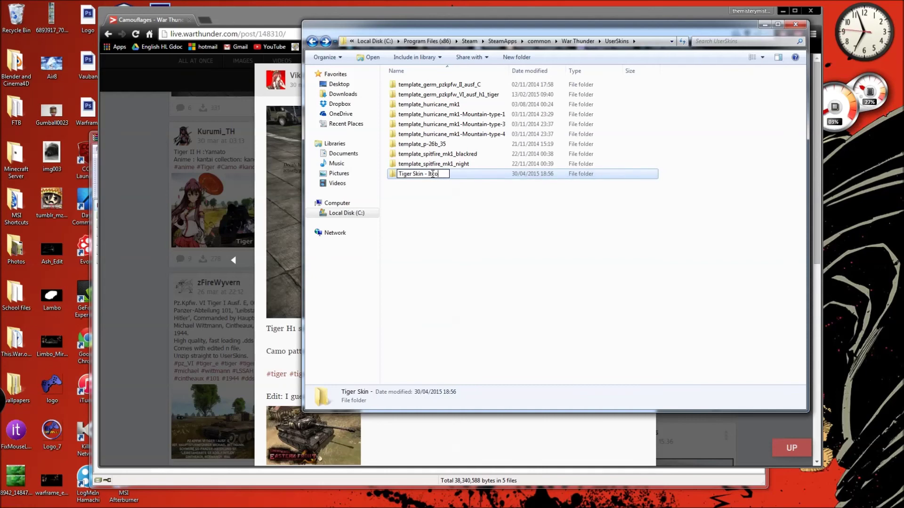
pyautogui.press('Return')
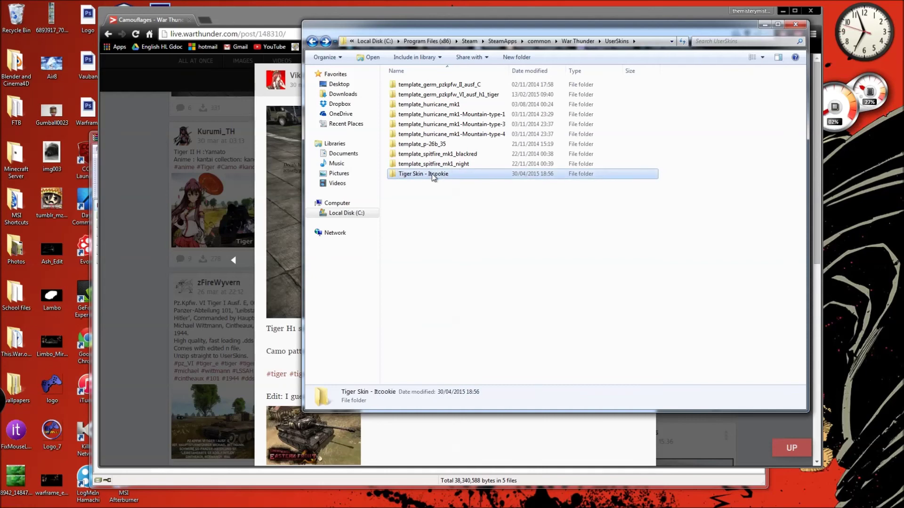
pyautogui.click(805, 11)
pyautogui.click(275, 305)
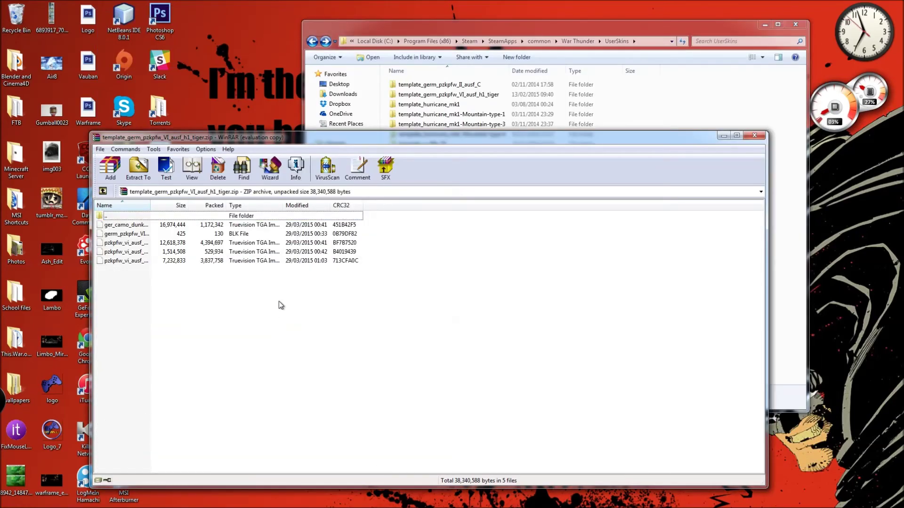
# Copy the five Tiger H1 skin files from the archive into the Tiger Skin folder and close WinRAR.
pyautogui.moveTo(451, 142); pyautogui.dragTo(590, 280)
pyautogui.moveTo(375, 445); pyautogui.dragTo(428, 177)
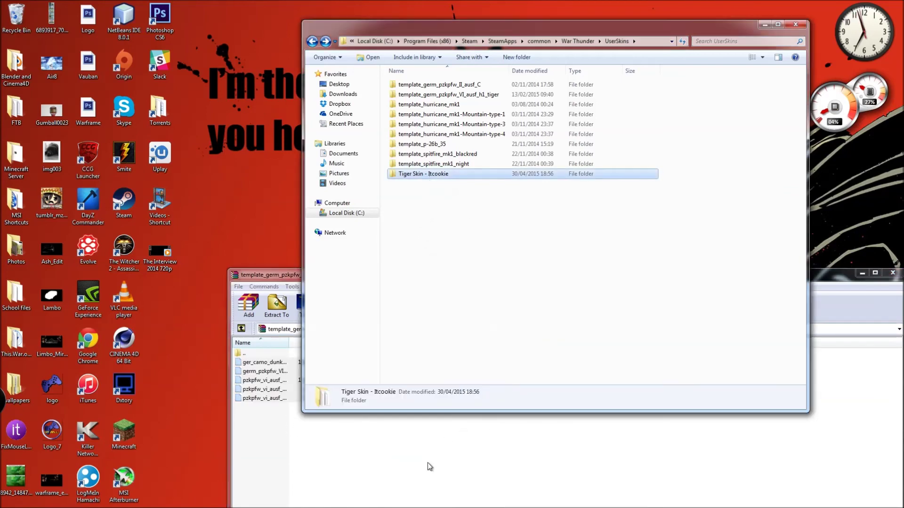
pyautogui.click(429, 465)
pyautogui.click(892, 271)
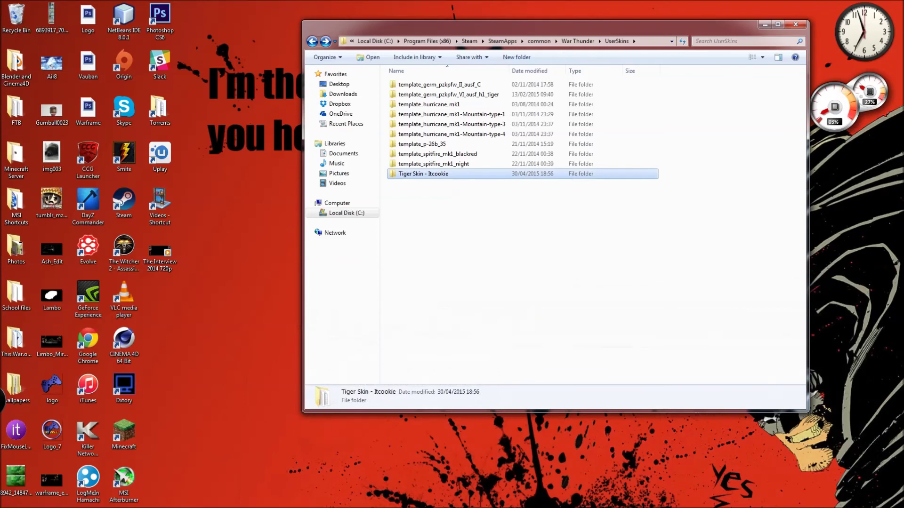
# Launch War Thunder from the Steam library and start it from the War Thunder launcher.
pyautogui.rightClick(126, 500)
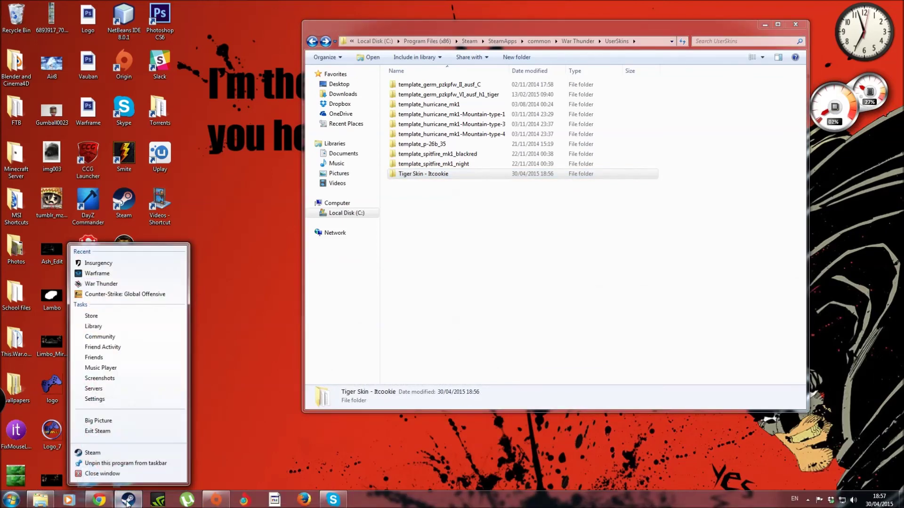
pyautogui.click(101, 283)
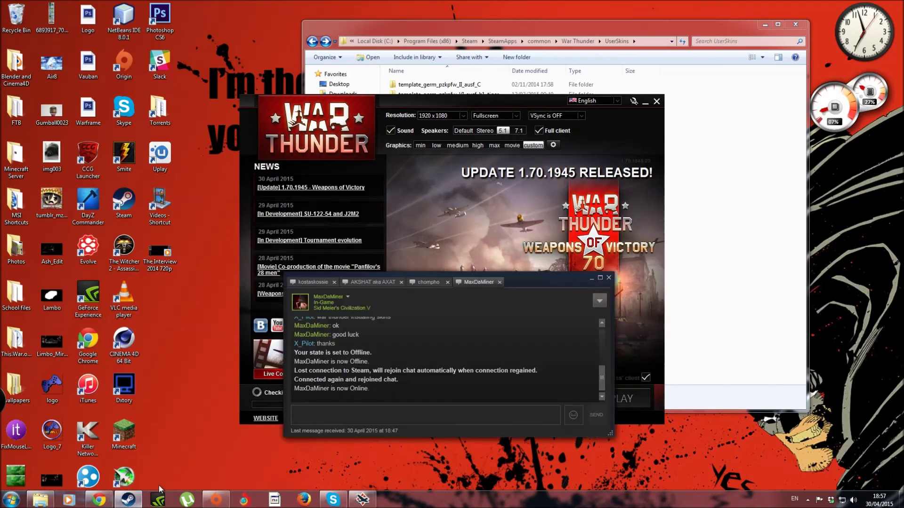
pyautogui.click(592, 279)
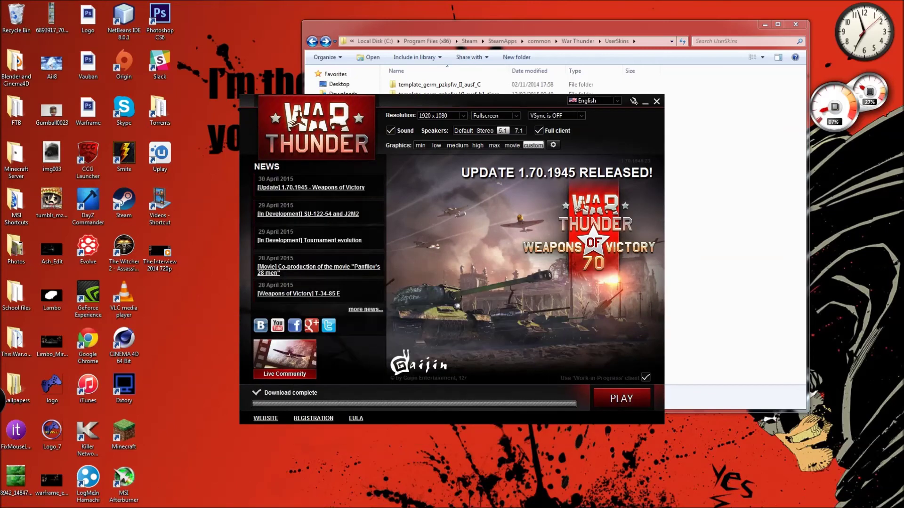
pyautogui.rightClick(128, 499)
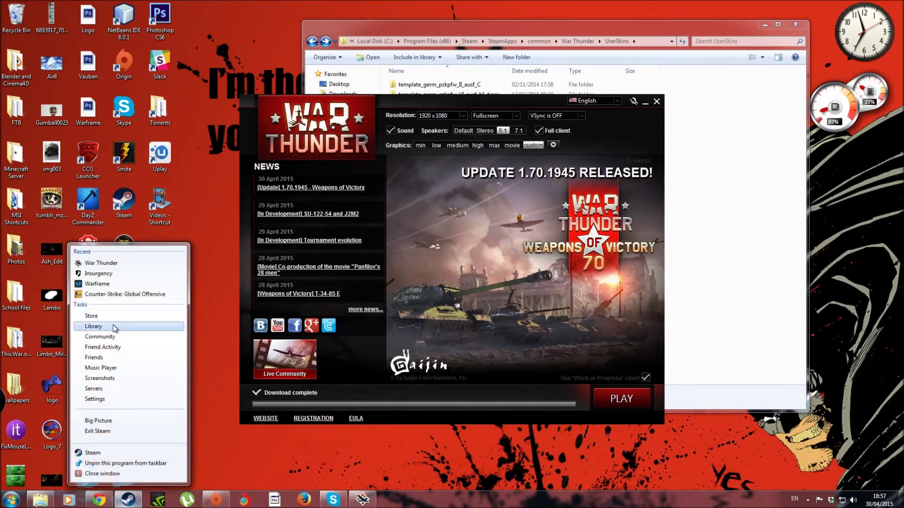
pyautogui.click(93, 327)
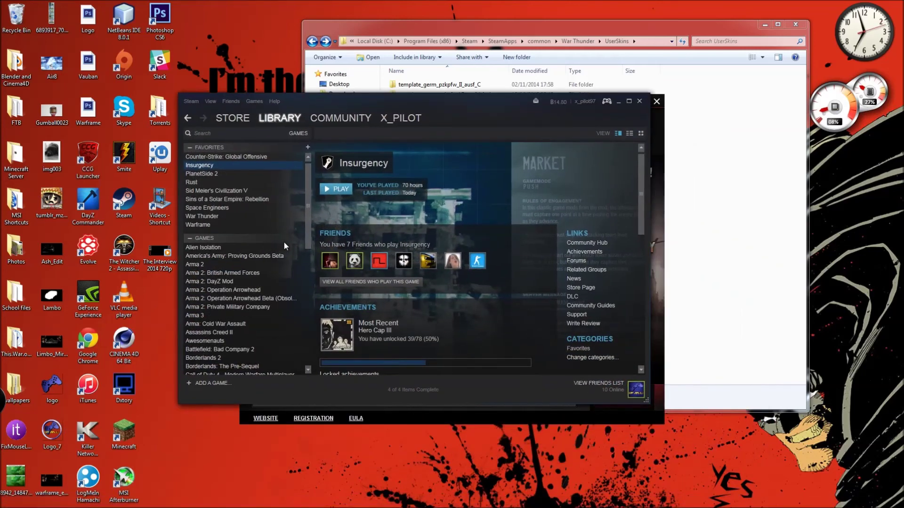
pyautogui.click(218, 216)
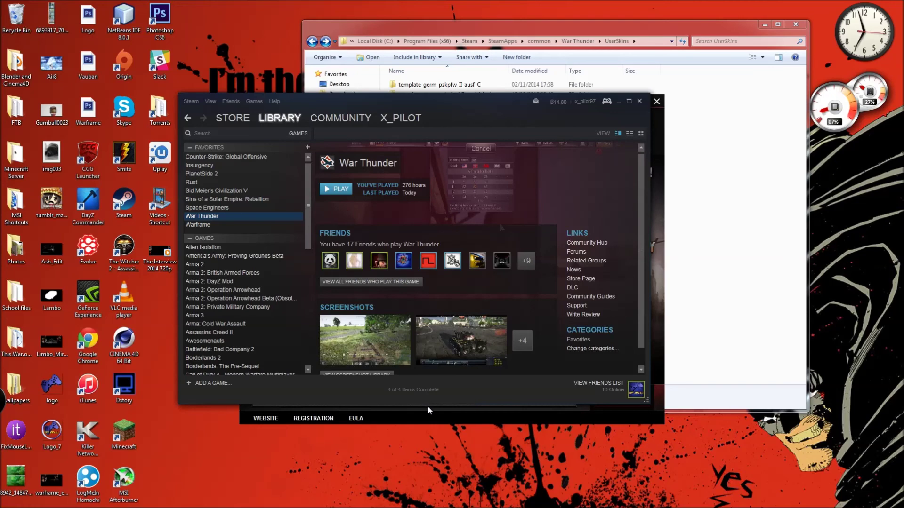
pyautogui.click(424, 422)
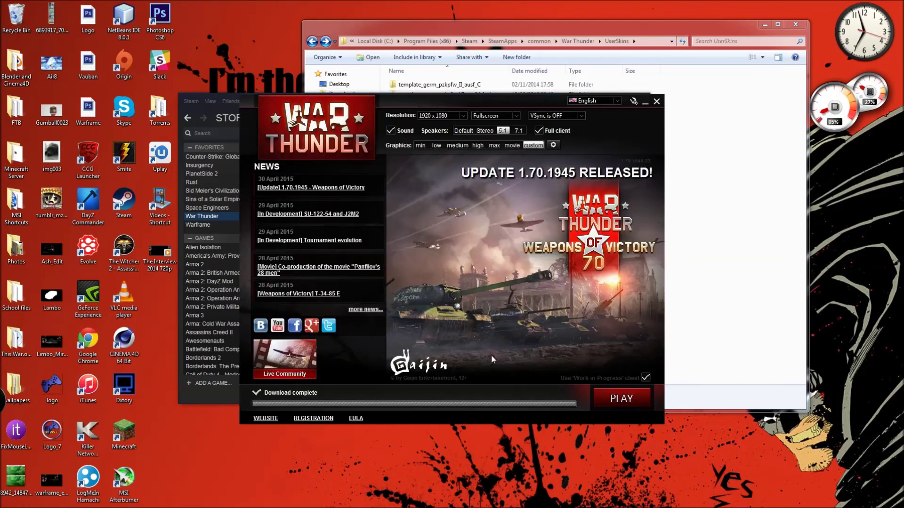
pyautogui.click(604, 397)
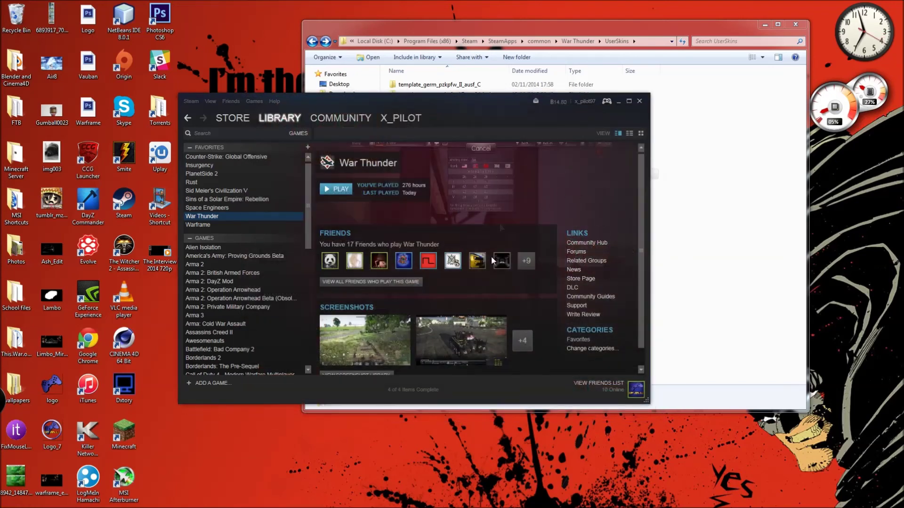
pyautogui.moveTo(301, 497)
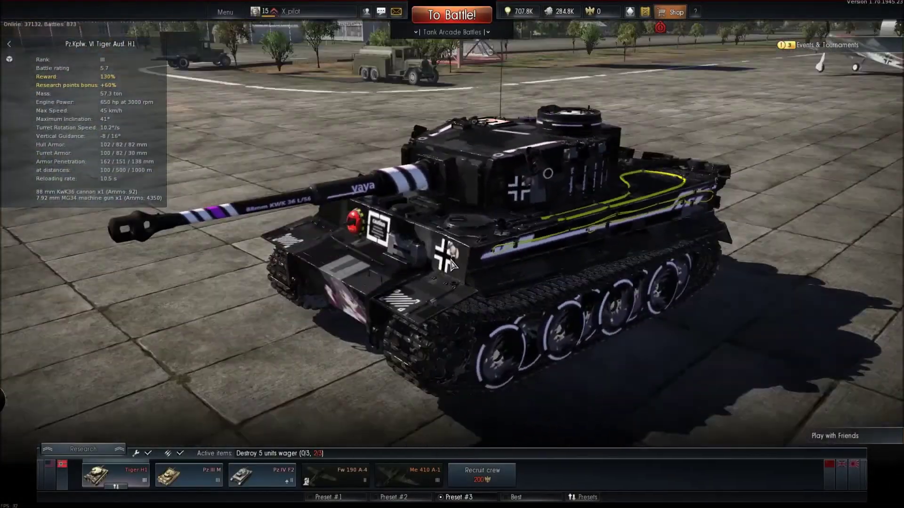
# Apply the Tiger Skin user skin to the Tiger H1 in Customization, keeping Standard camouflage.
pyautogui.moveTo(451, 265); pyautogui.dragTo(384, 357)
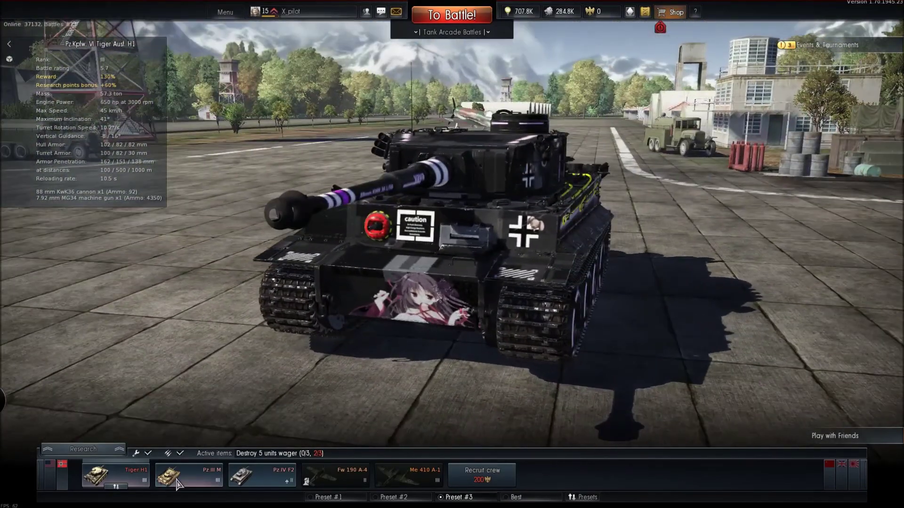
pyautogui.click(124, 478)
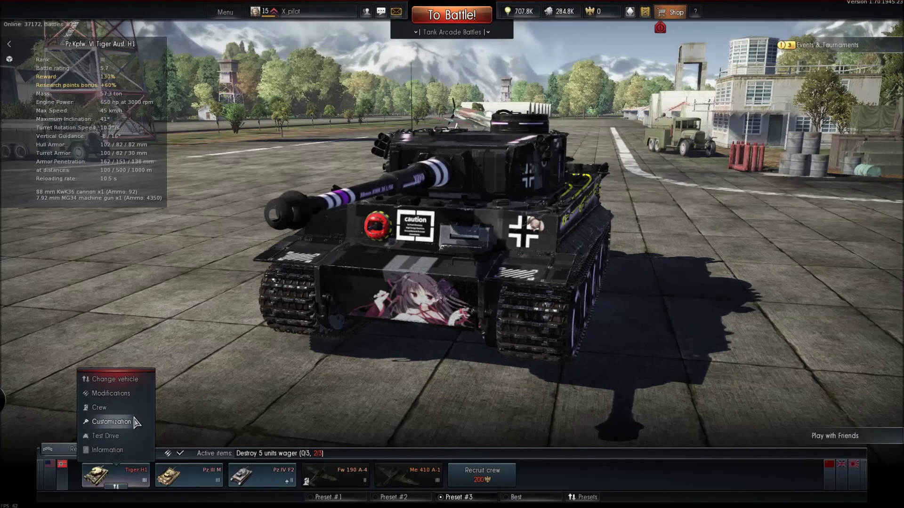
pyautogui.click(134, 421)
pyautogui.click(71, 400)
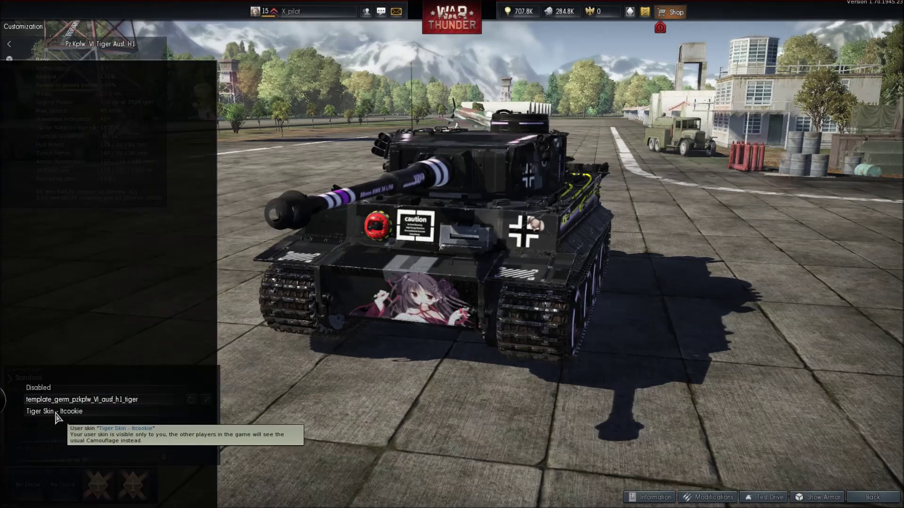
pyautogui.click(62, 413)
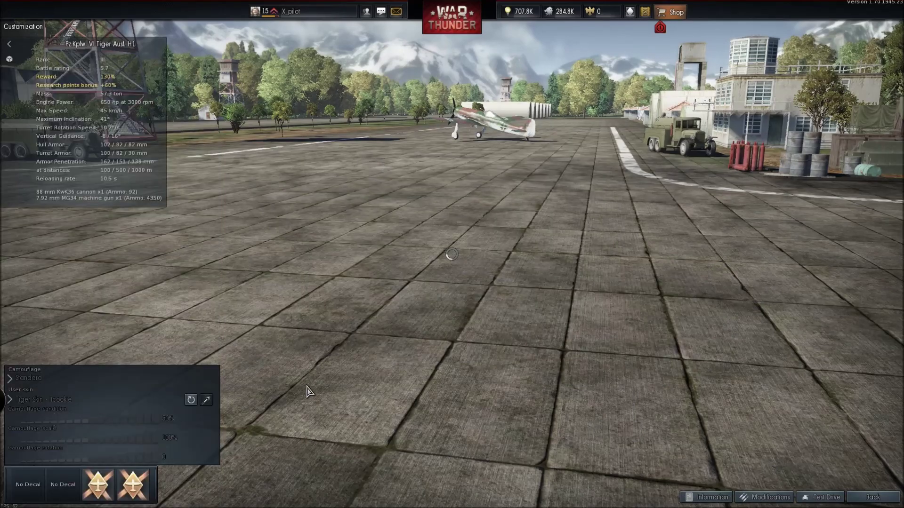
pyautogui.moveTo(438, 326); pyautogui.dragTo(356, 304)
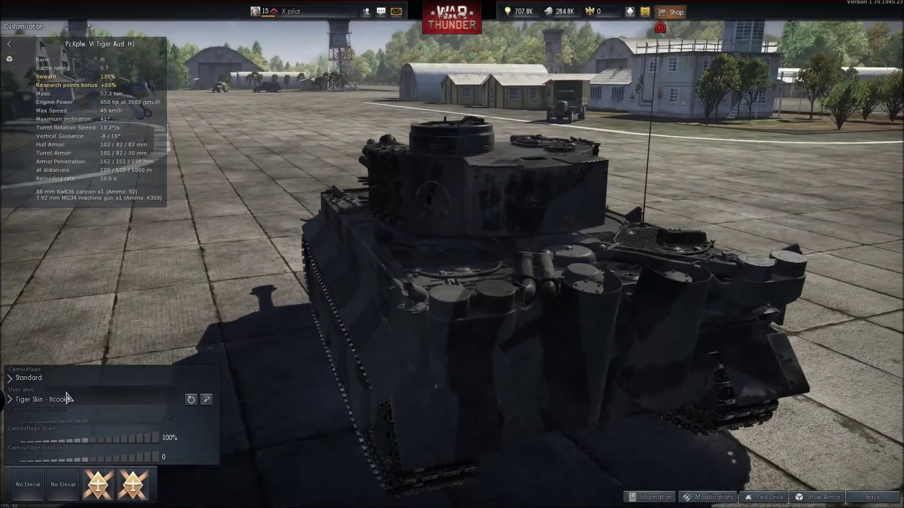
pyautogui.click(28, 378)
pyautogui.click(29, 379)
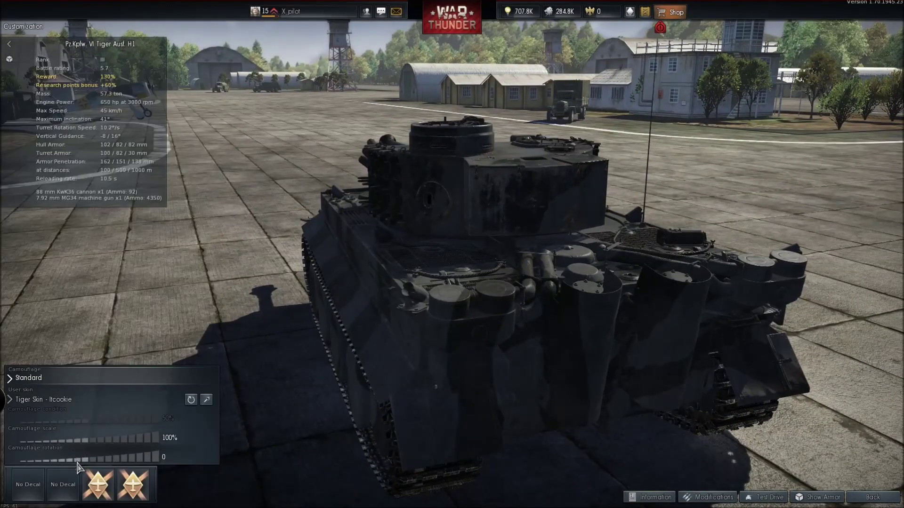
pyautogui.press('Escape')
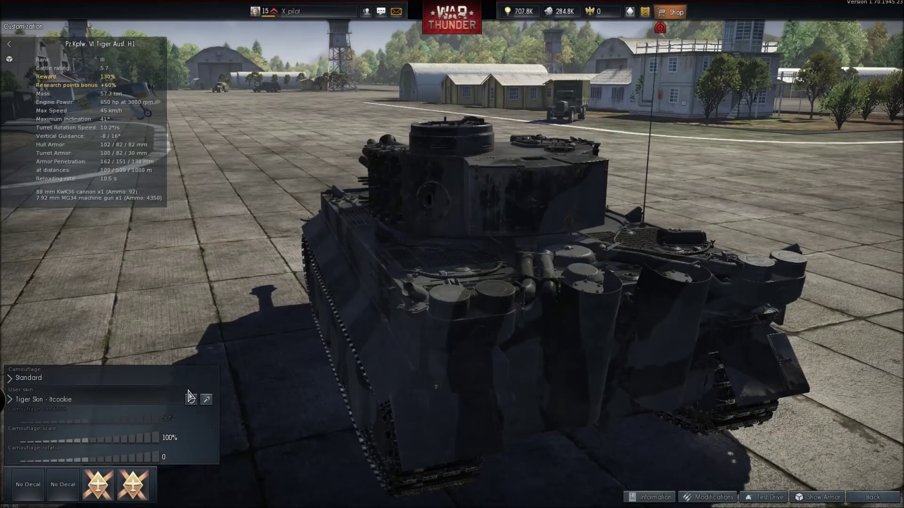
pyautogui.click(131, 485)
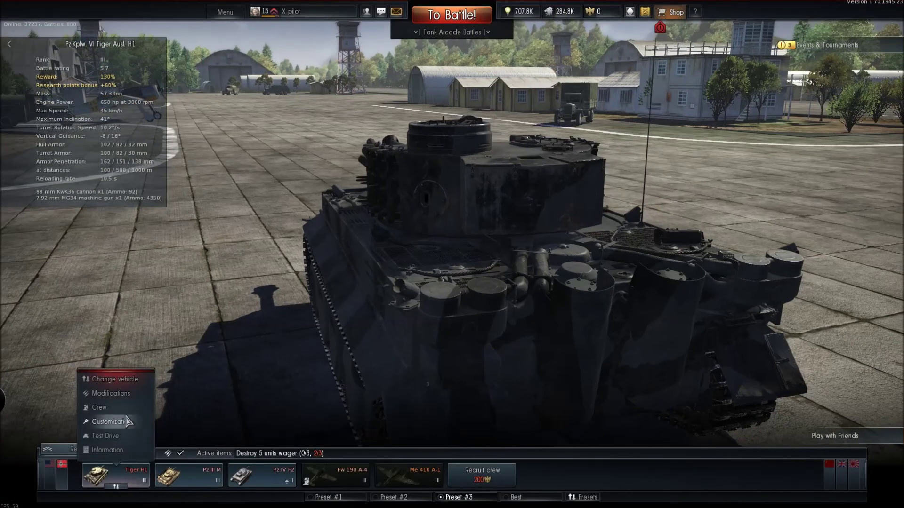
# Start a Tiger H1 test drive with Sprgr as the second 88 mm shell.
pyautogui.click(134, 438)
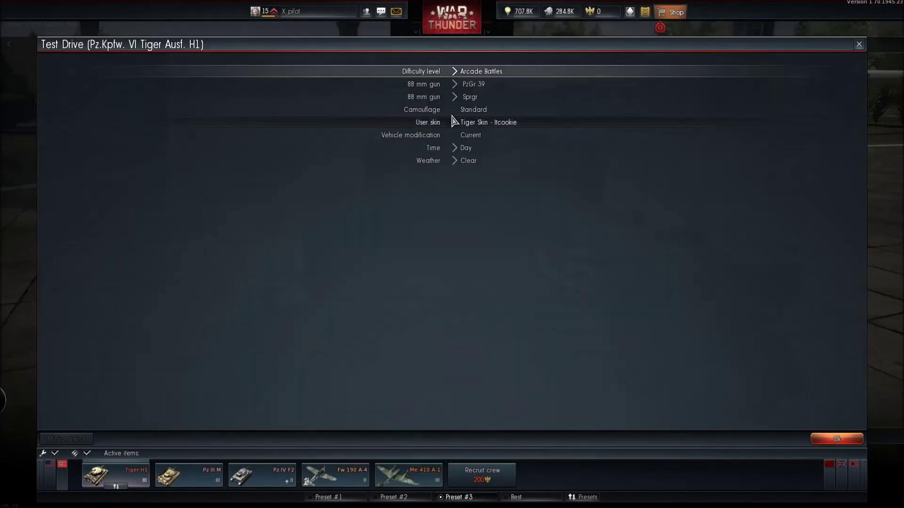
pyautogui.click(470, 97)
pyautogui.click(472, 100)
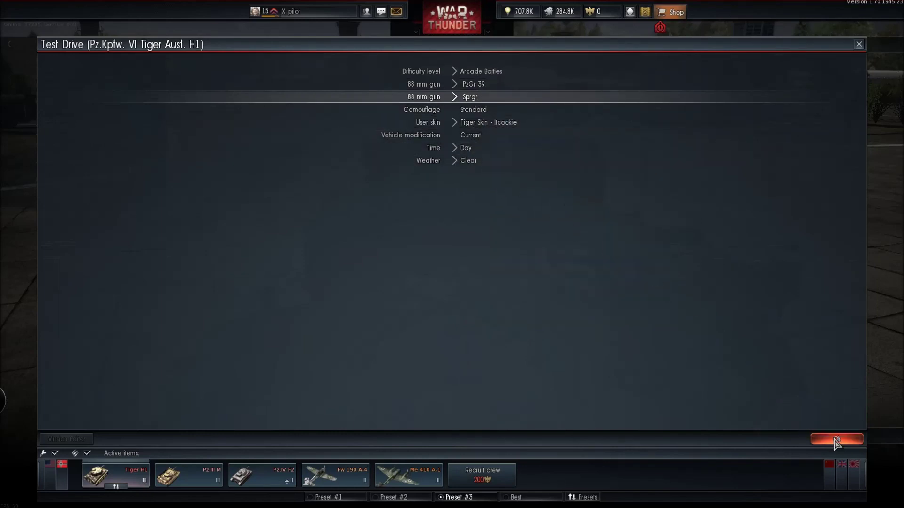
pyautogui.click(836, 440)
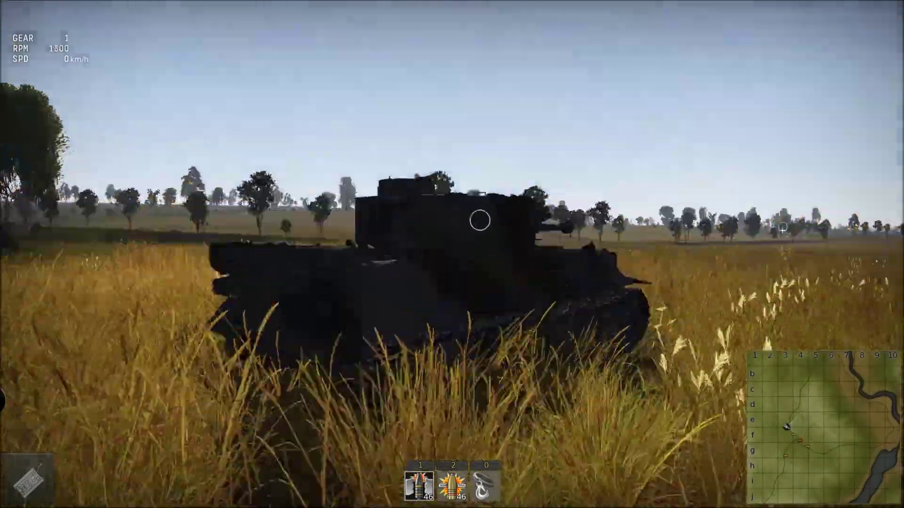
# Steer the Tiger H1 left across the field and fire one shot at an enemy tank through the gunner sight.
pyautogui.press('a')
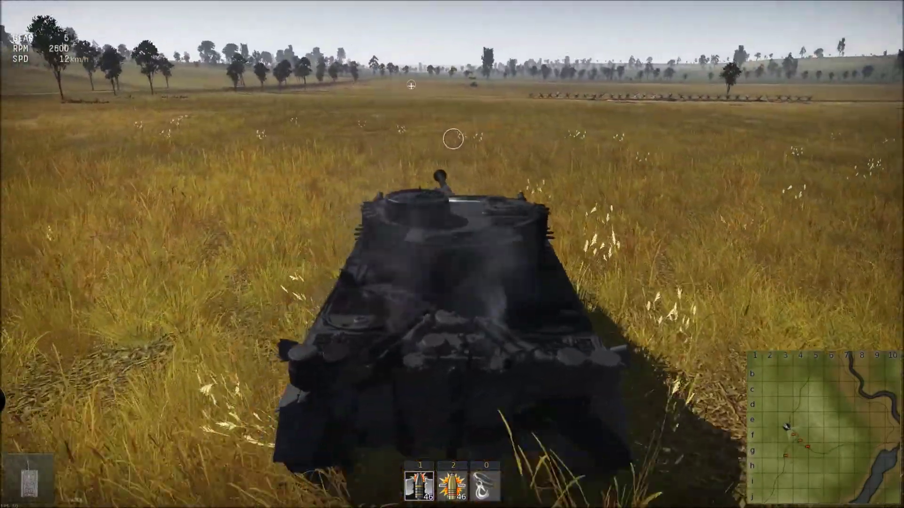
pyautogui.press('a')
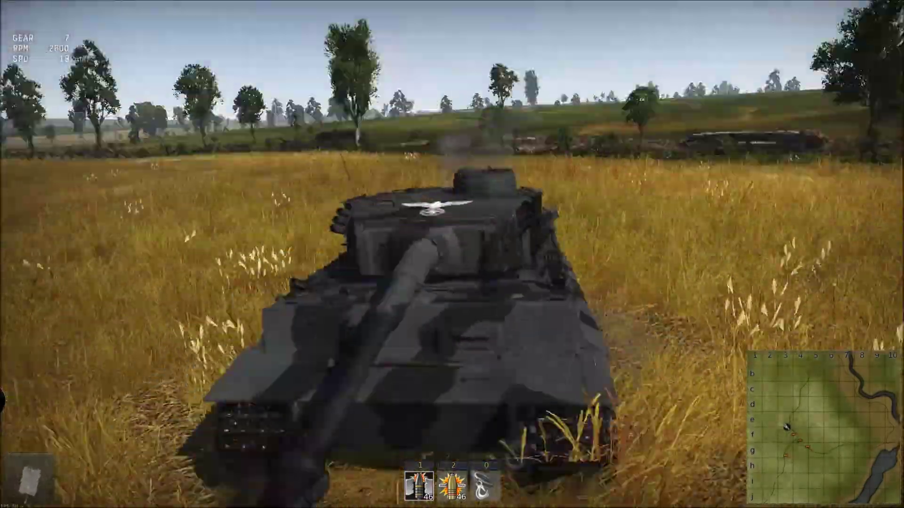
pyautogui.press('a')
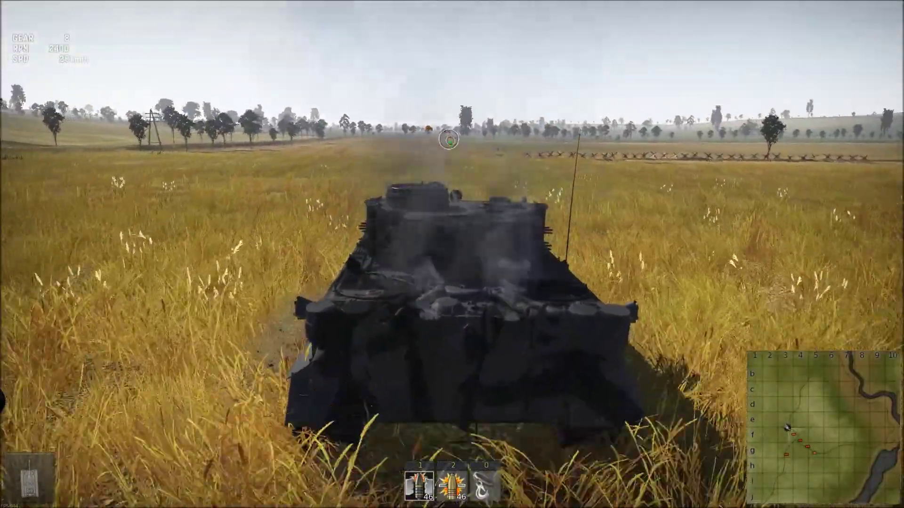
pyautogui.press('shift')
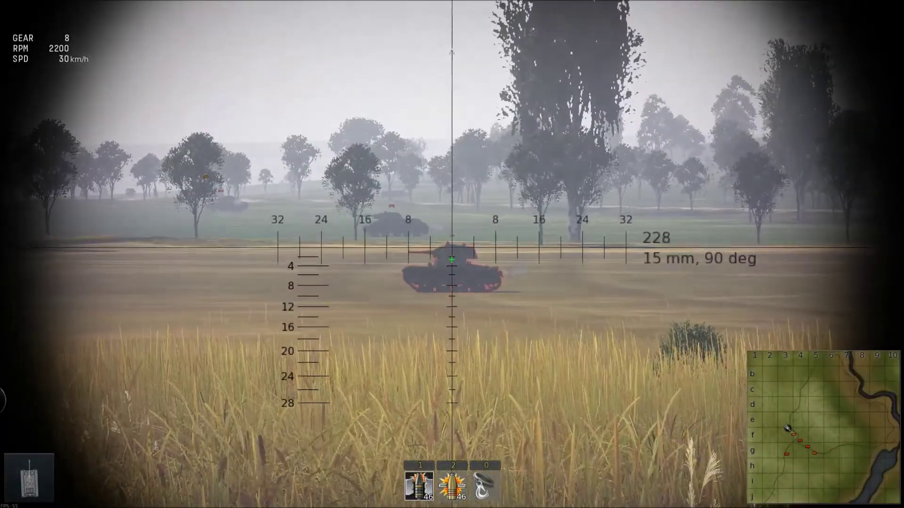
pyautogui.click(452, 260)
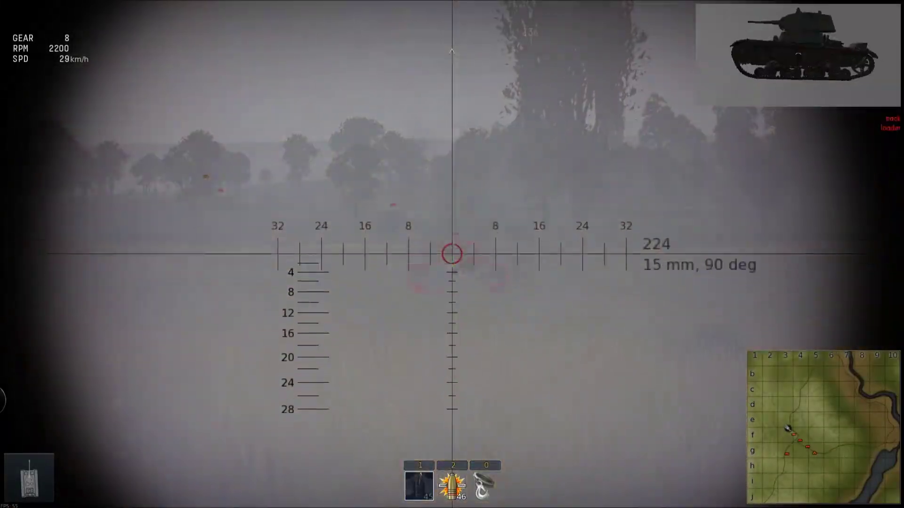
pyautogui.press('shift')
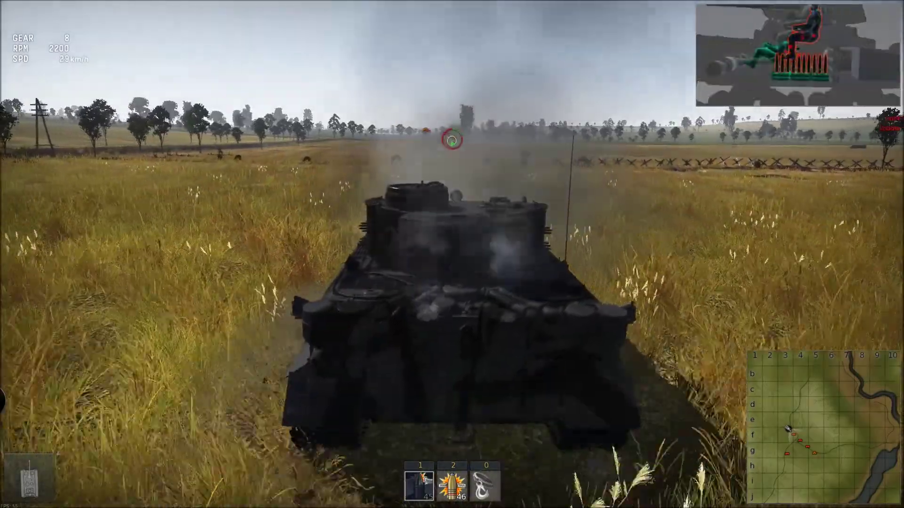
# Aim again through the zoomed-in gunner sight and fire a second shot at the enemy tank.
pyautogui.press('shift')
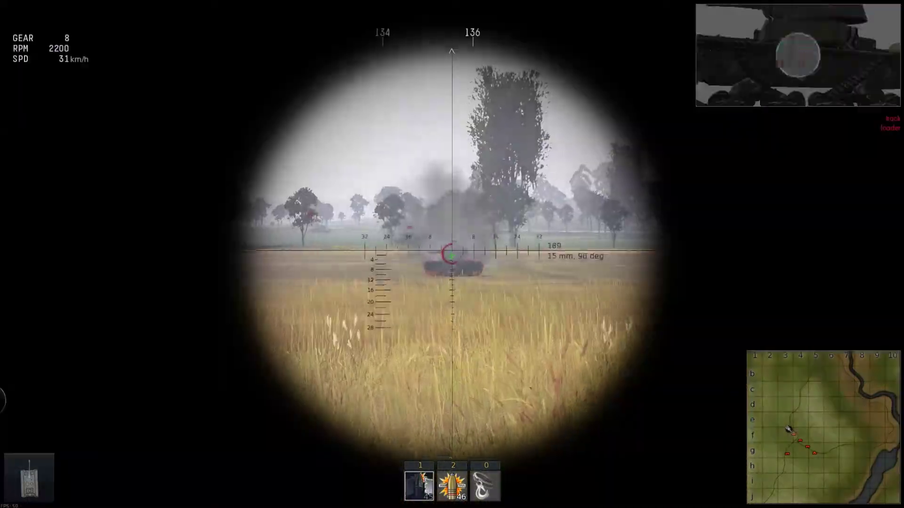
pyautogui.press('shift')
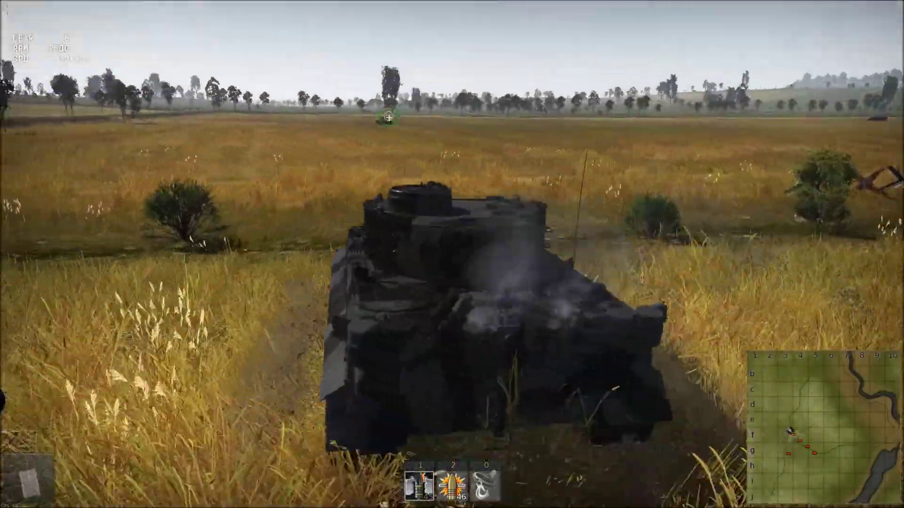
pyautogui.press('shift')
pyautogui.scroll(3, 452, 254)
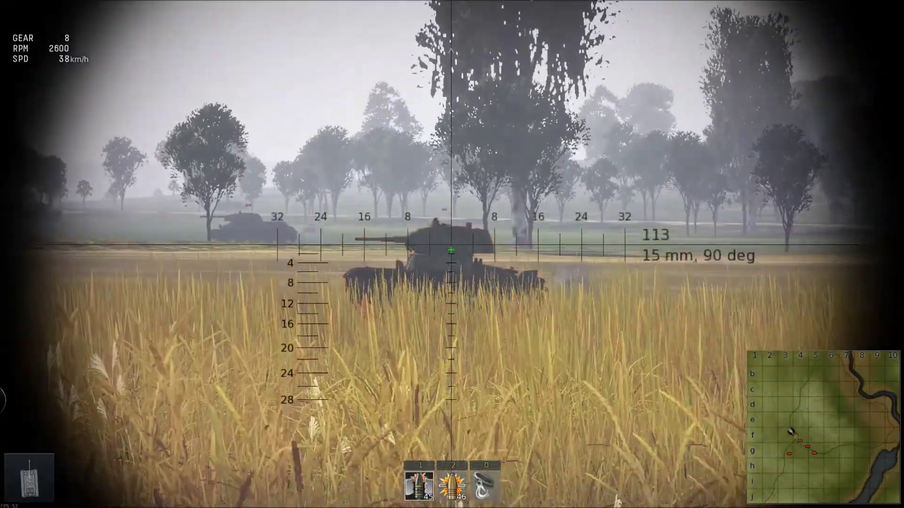
pyautogui.click(451, 254)
pyautogui.press('shift')
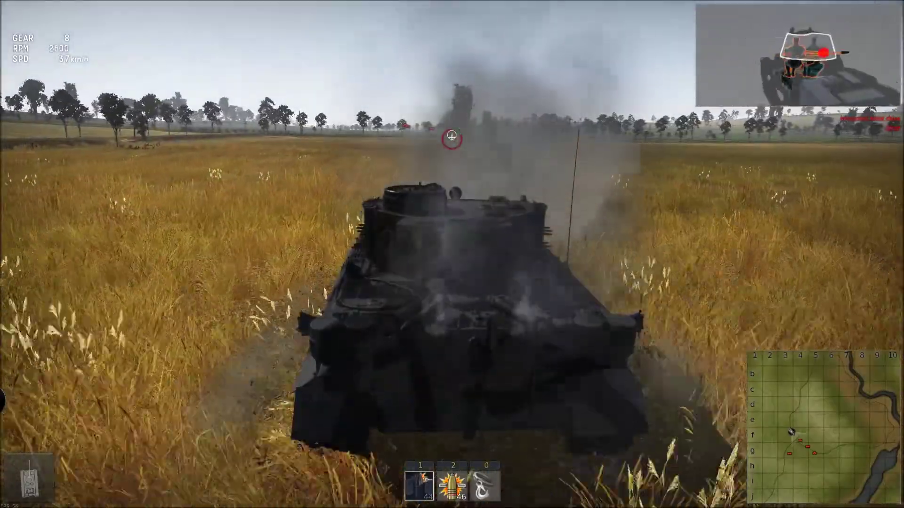